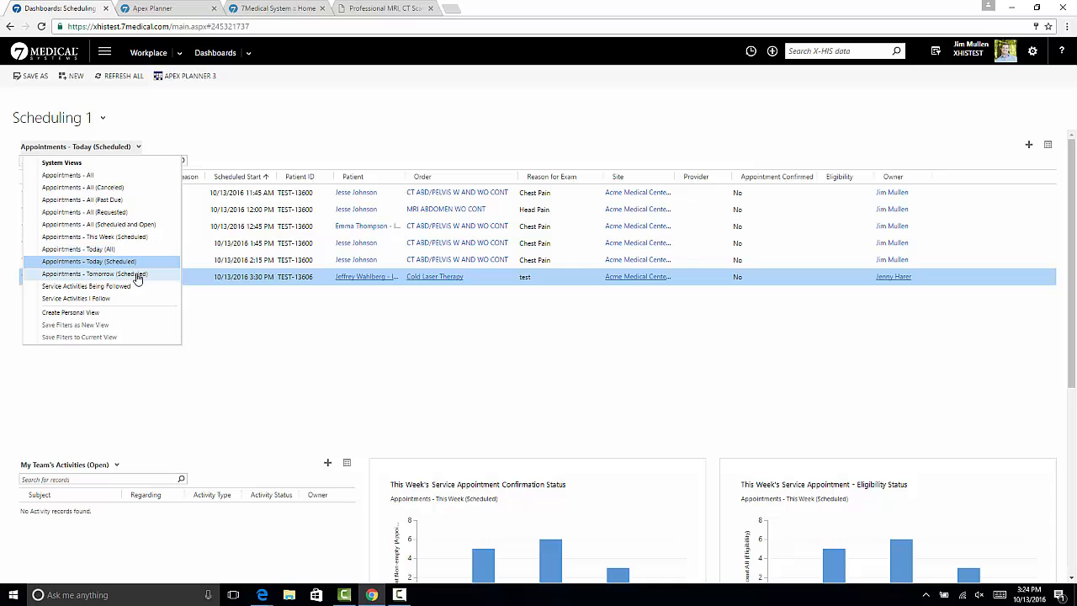
# Switch the dashboard's appointment list to Appointments - Tomorrow (Scheduled) and finally to Appointments - Today (All)
pyautogui.click(135, 273)
pyautogui.click(152, 146)
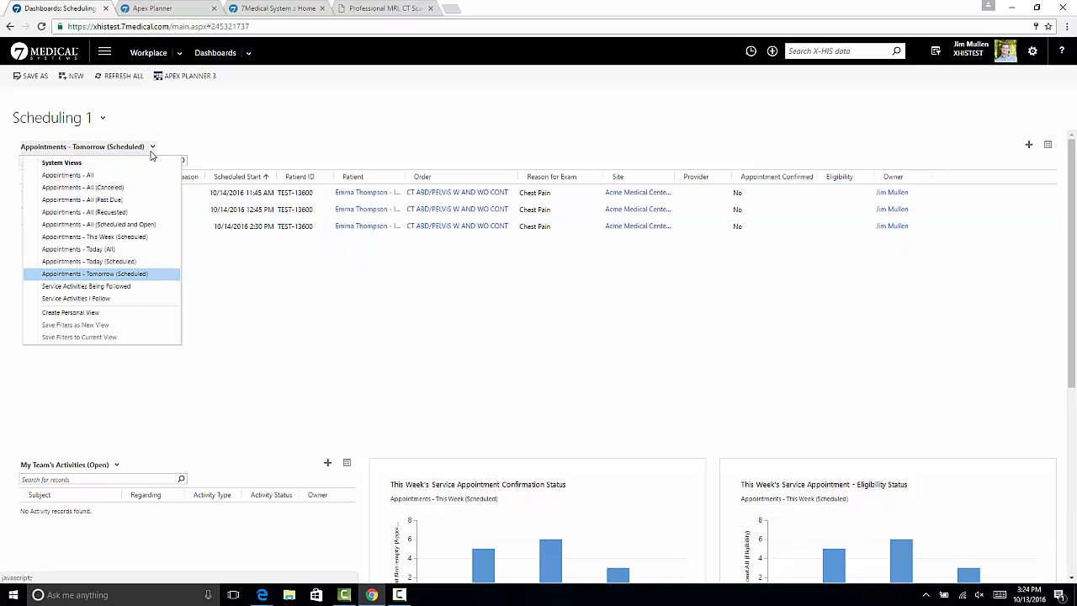
pyautogui.click(173, 253)
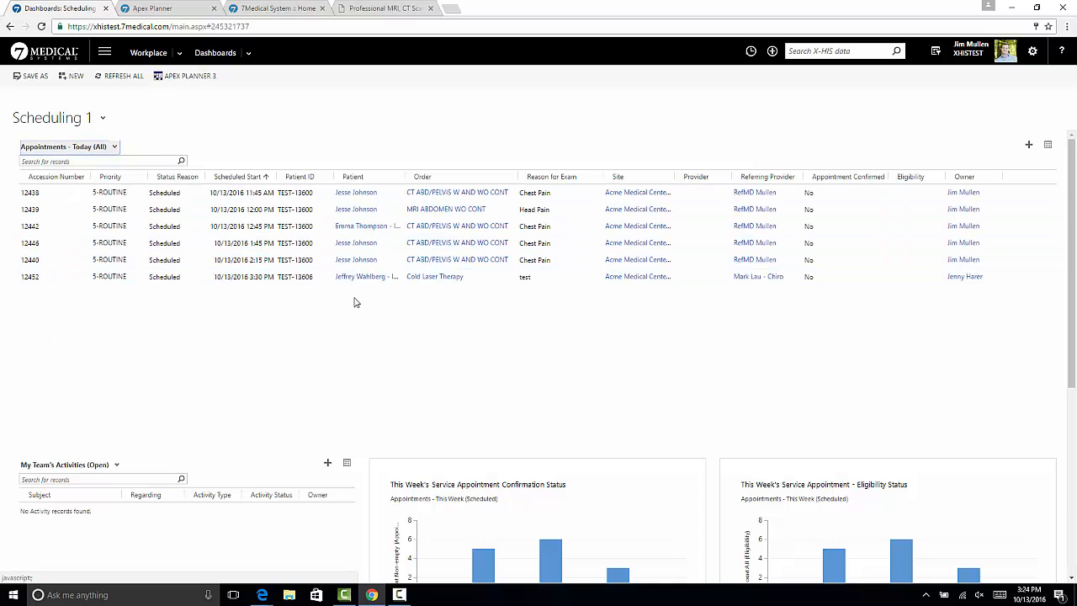
# Review the Scheduling 1 dashboard's activities, charts and patient list, along with the weekly calendar in Apex Planner
pyautogui.scroll(-3, 358, 305)
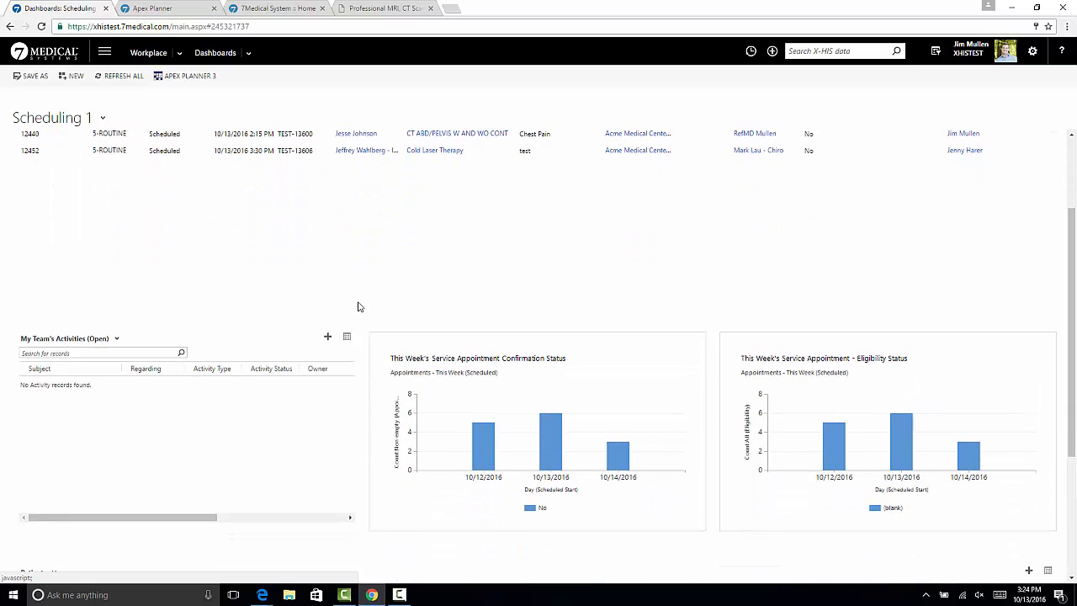
pyautogui.click(328, 337)
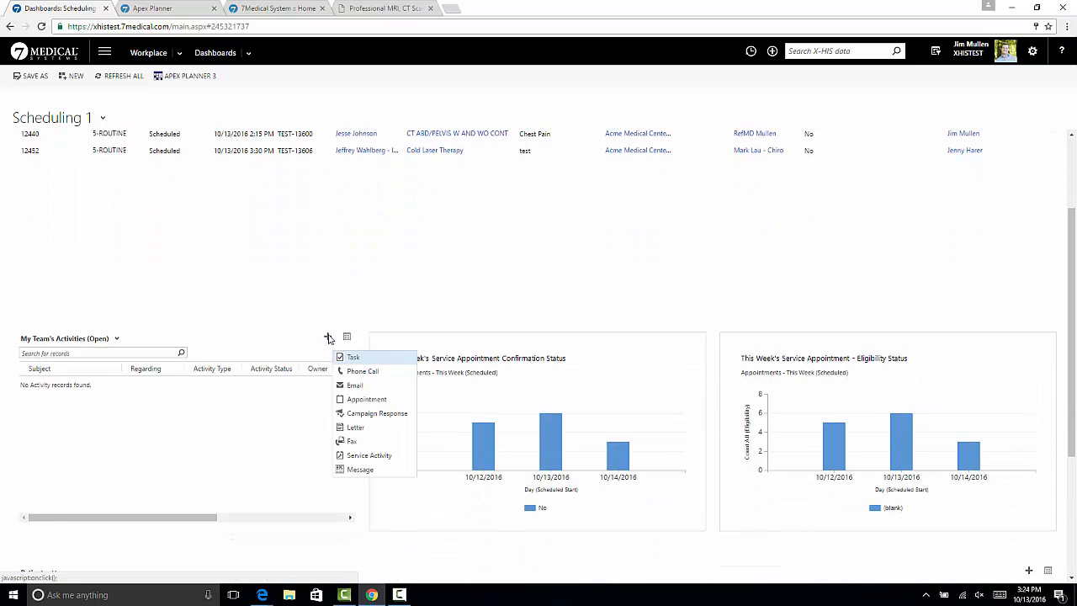
pyautogui.click(346, 297)
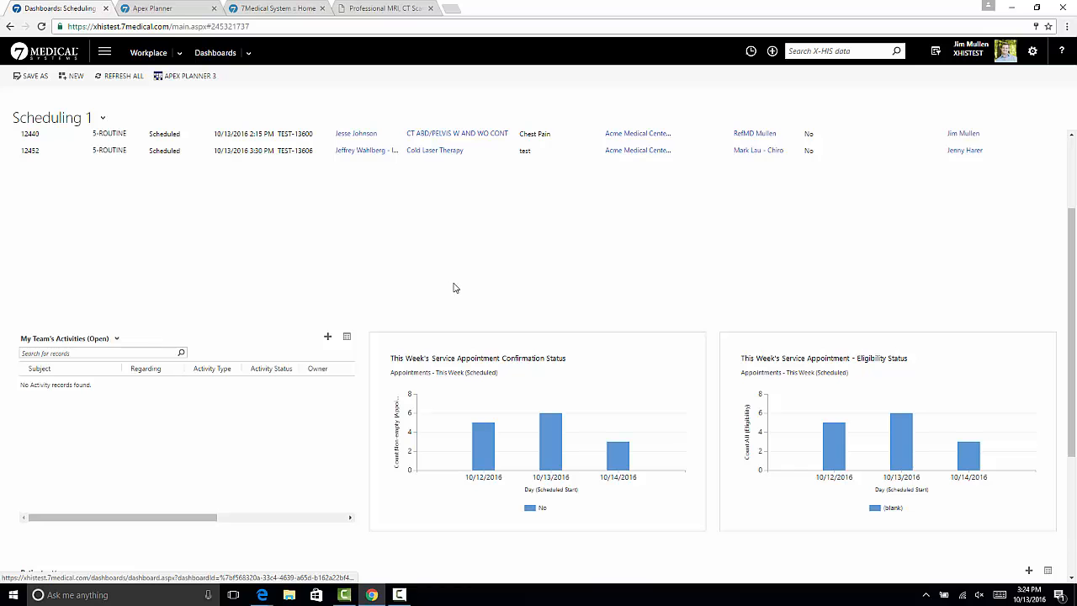
pyautogui.scroll(-3, 454, 288)
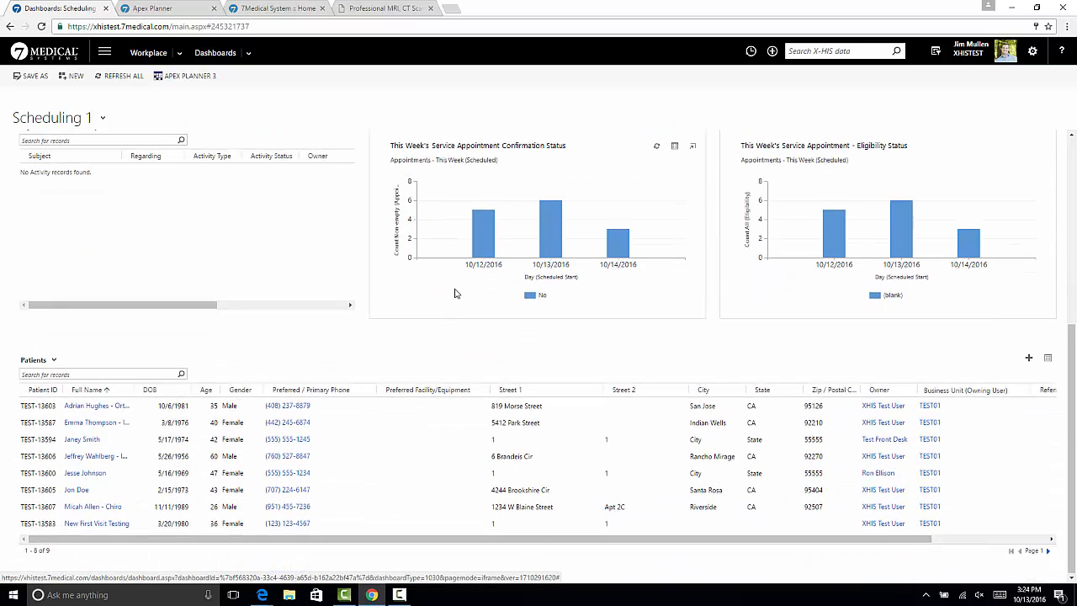
pyautogui.scroll(4, 455, 293)
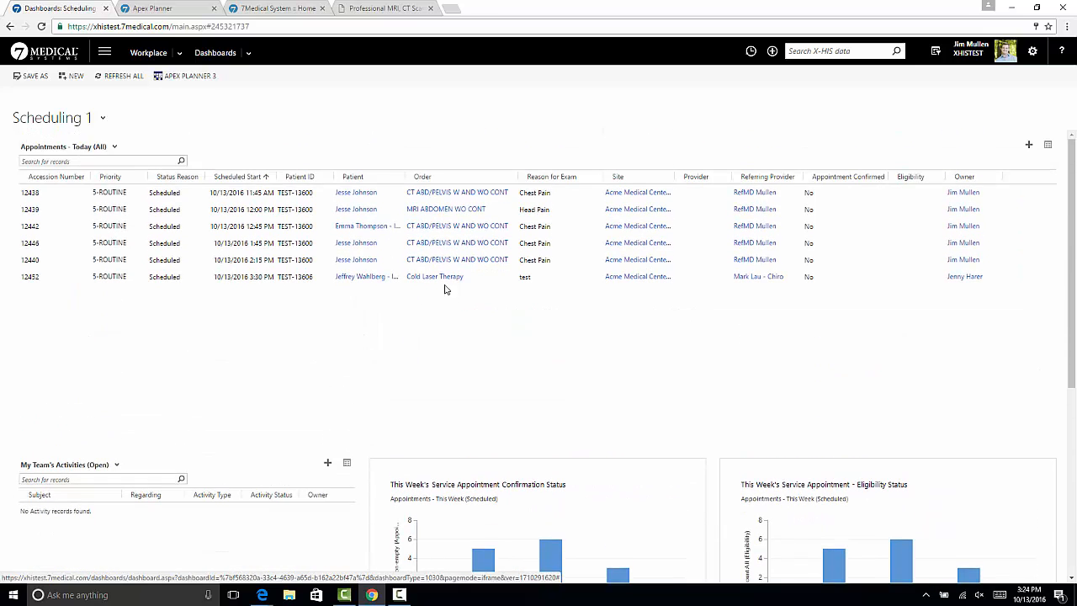
pyautogui.click(159, 9)
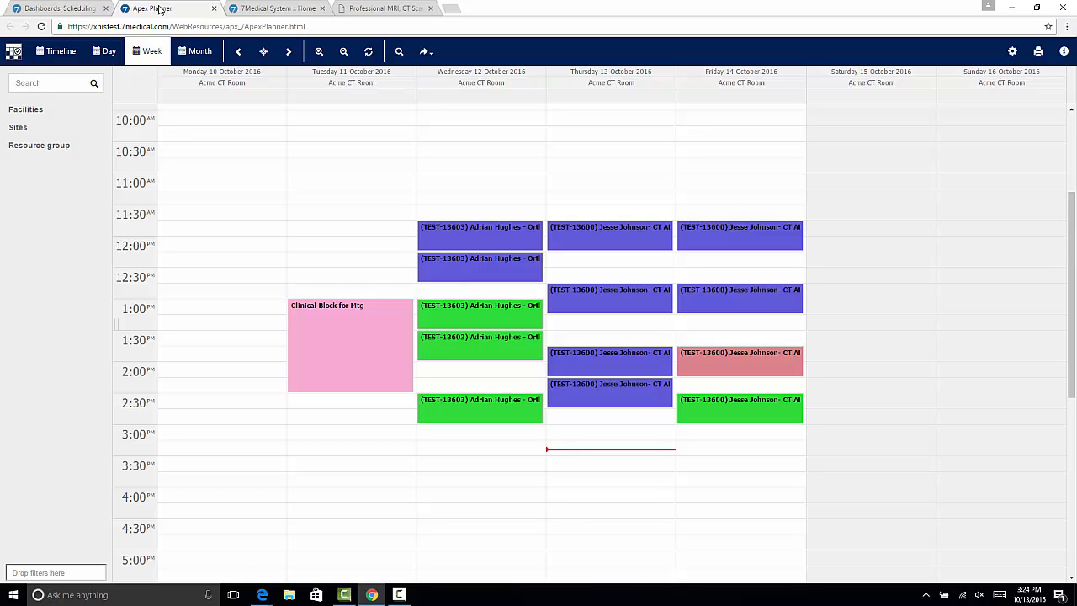
pyautogui.click(76, 10)
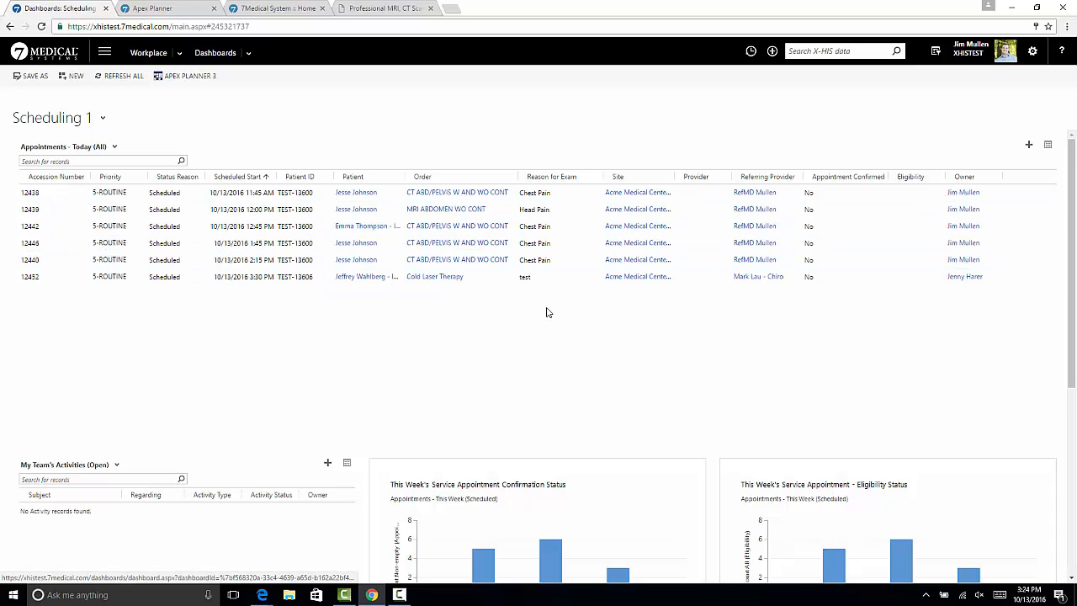
# Search the X-HIS data for the referring provider of today's CT appointments and open that physician's contact record
pyautogui.click(809, 51)
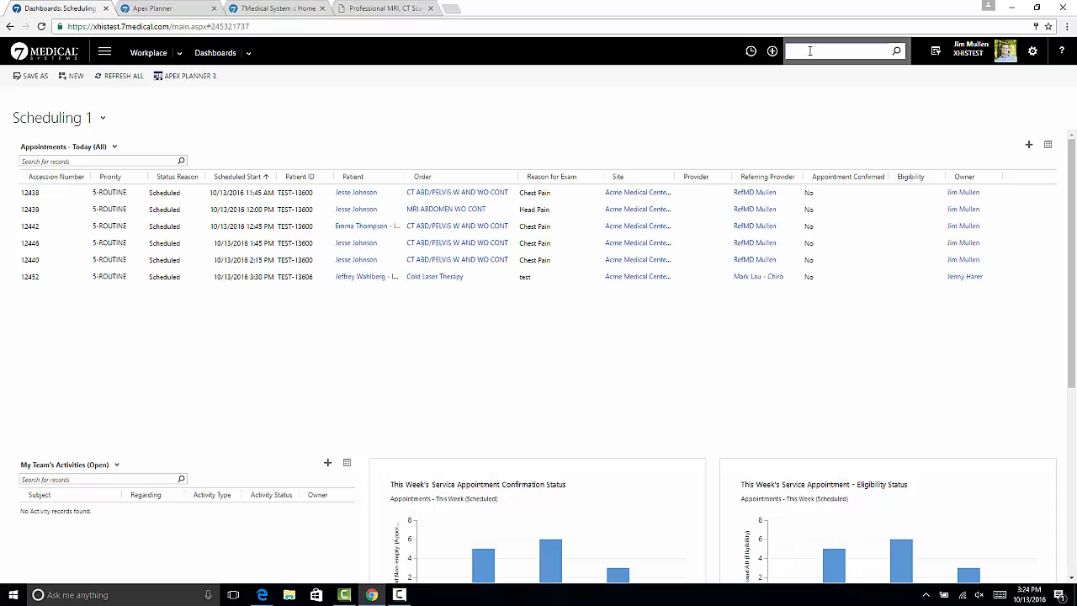
pyautogui.write('ref')
pyautogui.press('Return')
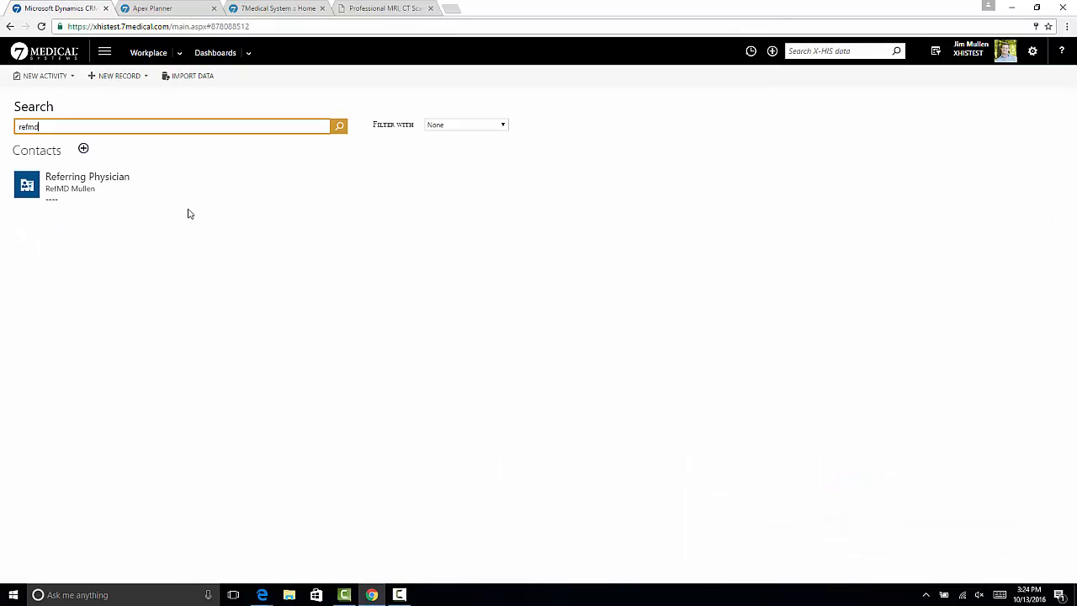
pyautogui.click(107, 194)
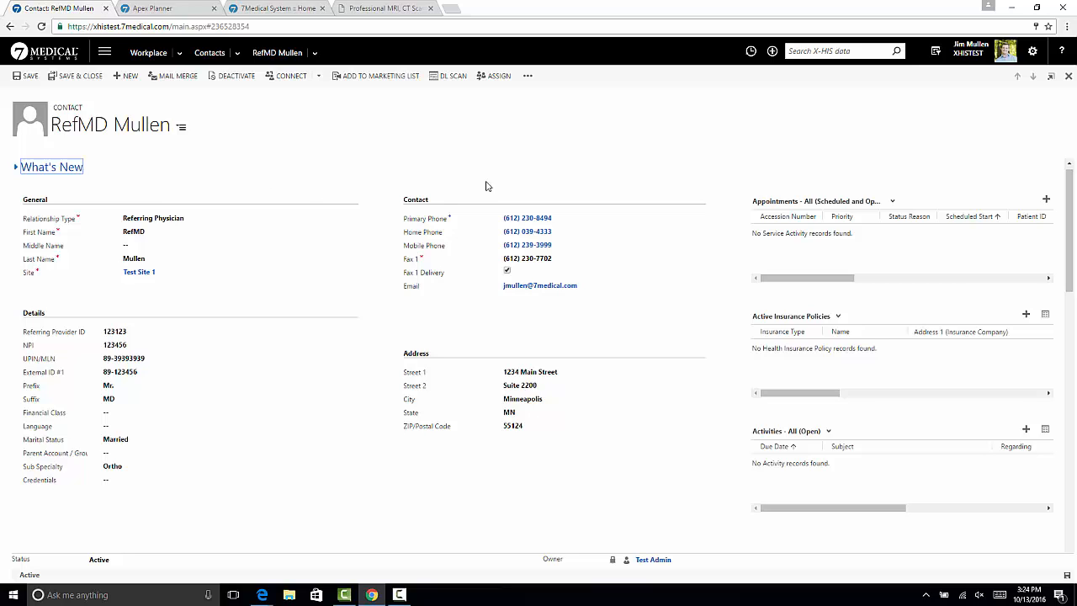
# Run the on-demand E-Service Portal - Reset Password workflow on the referring physician's contact record
pyautogui.click(528, 75)
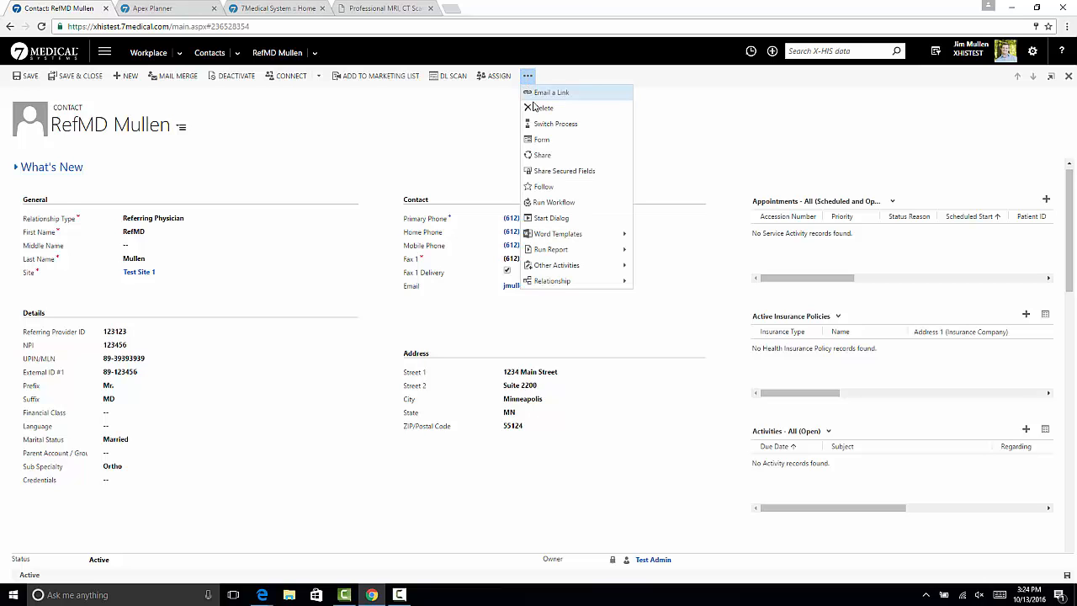
pyautogui.click(565, 203)
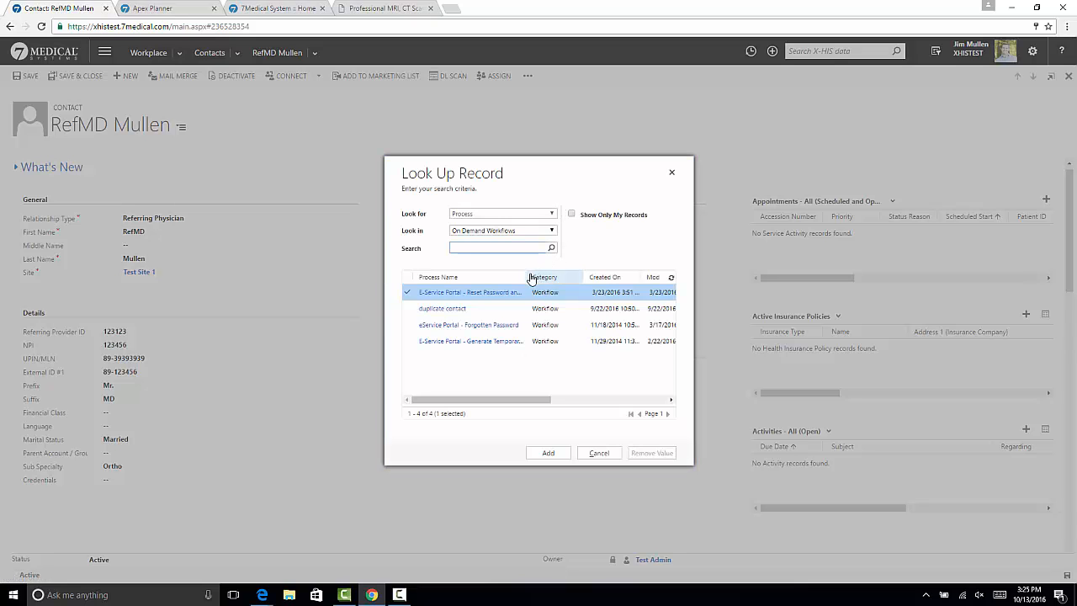
pyautogui.moveTo(529, 280)
pyautogui.mouseDown()
pyautogui.moveTo(600, 277)
pyautogui.moveTo(578, 291)
pyautogui.moveTo(531, 290)
pyautogui.mouseUp()
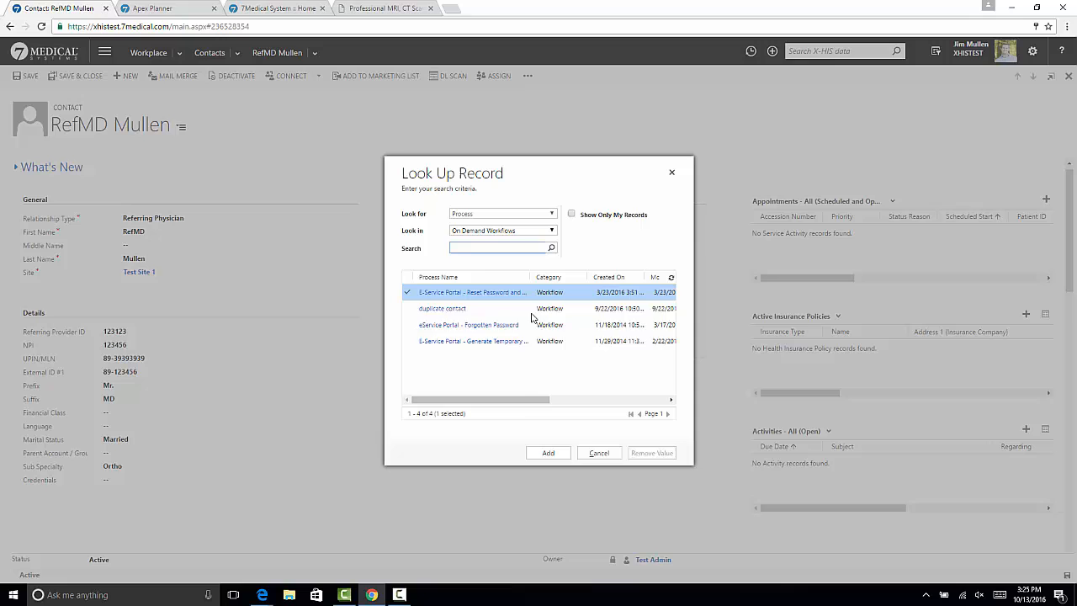
pyautogui.click(544, 451)
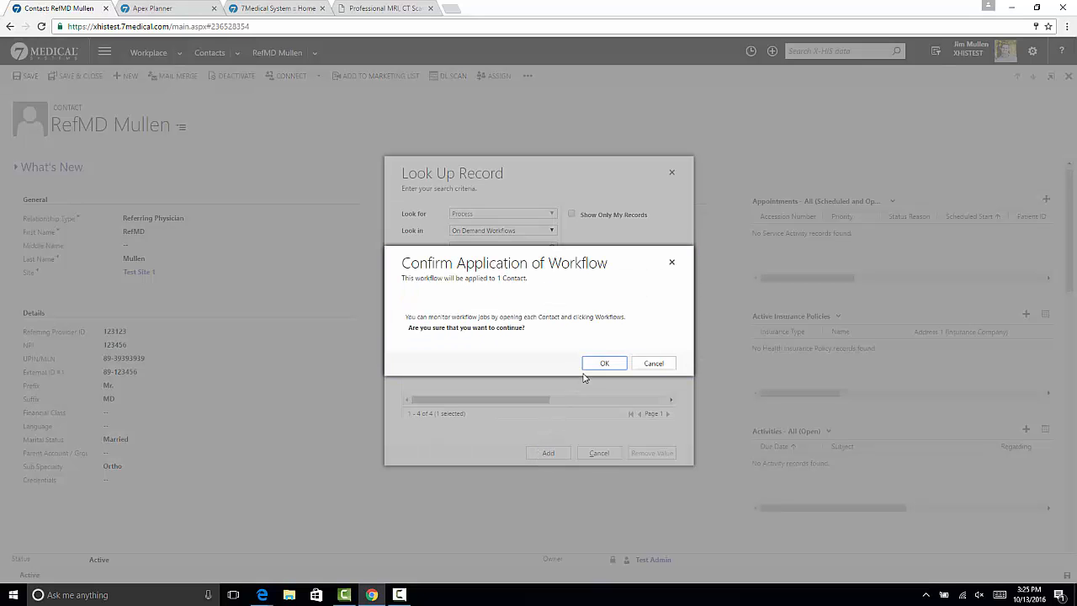
pyautogui.click(597, 363)
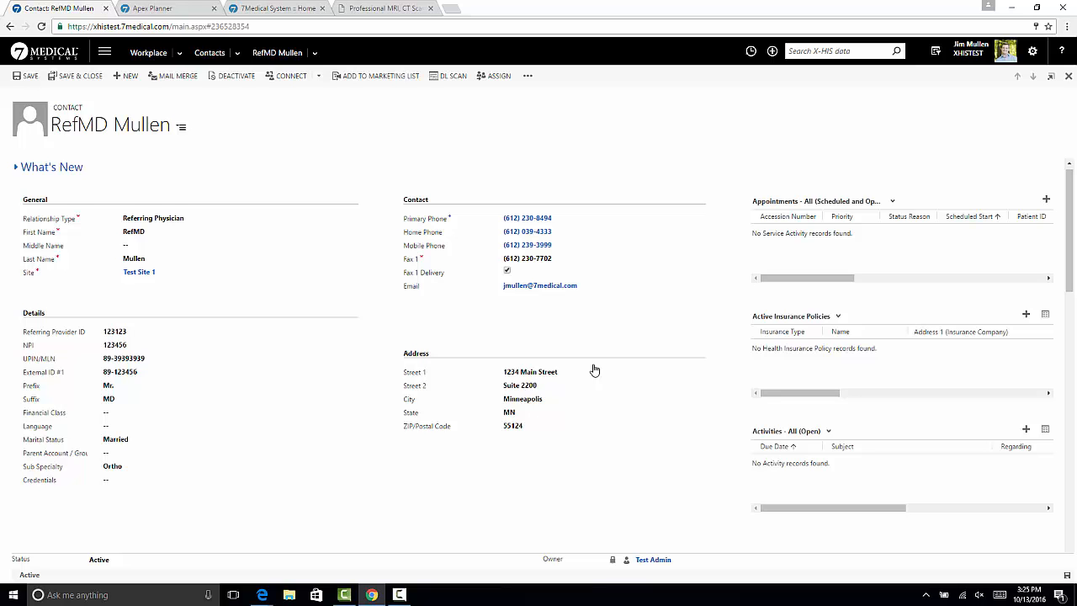
# Examine the contact's Delivery Preferences, including the eService portal settings and the fax, phone, email and media options
pyautogui.scroll(-10, 593, 368)
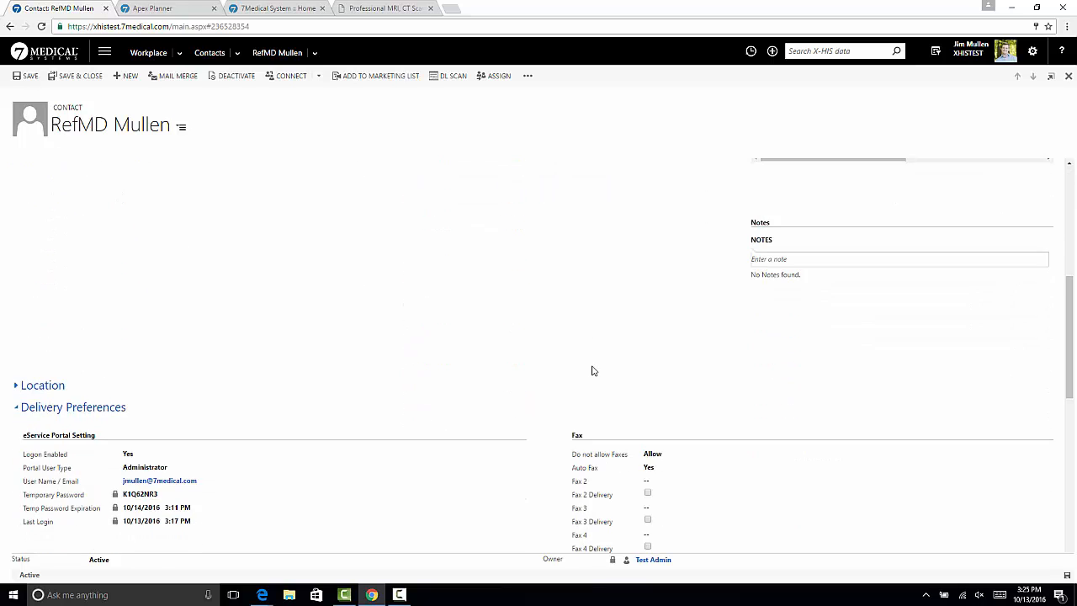
pyautogui.scroll(-3, 593, 371)
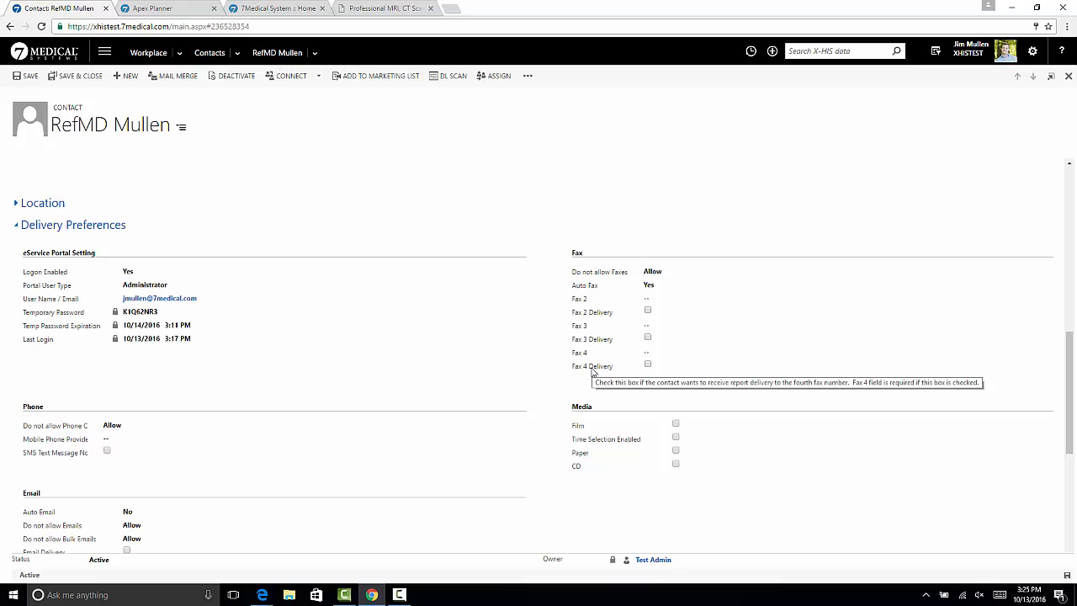
pyautogui.scroll(-1, 591, 372)
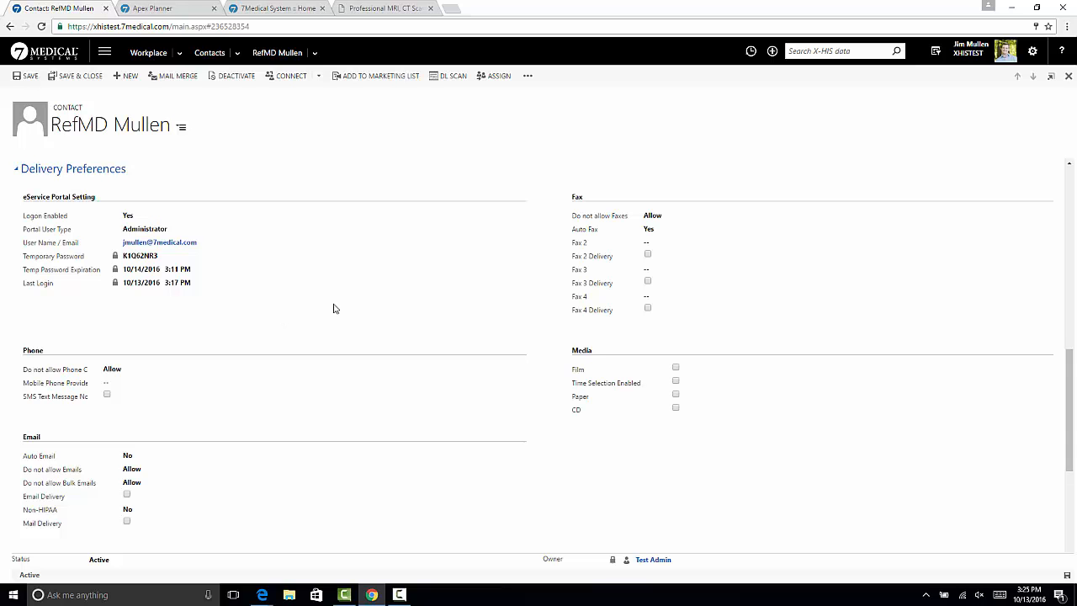
pyautogui.scroll(10, 403, 311)
pyautogui.scroll(3, 405, 315)
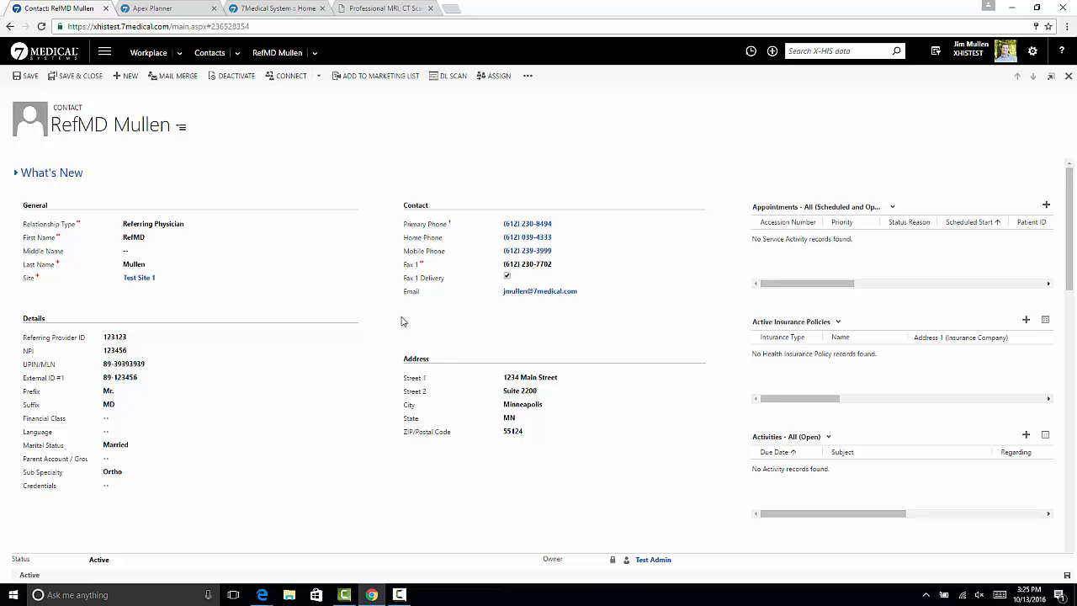
# Switch to the Online Portal Access email in Microsoft Edge, read its access instructions, and minimize it
pyautogui.moveTo(261, 599)
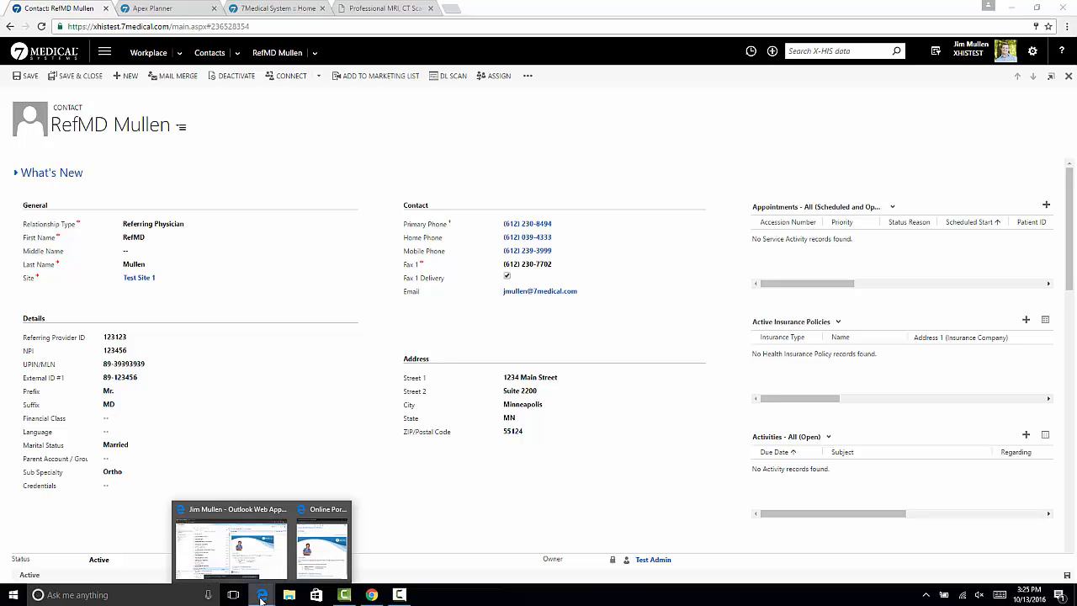
pyautogui.click(322, 545)
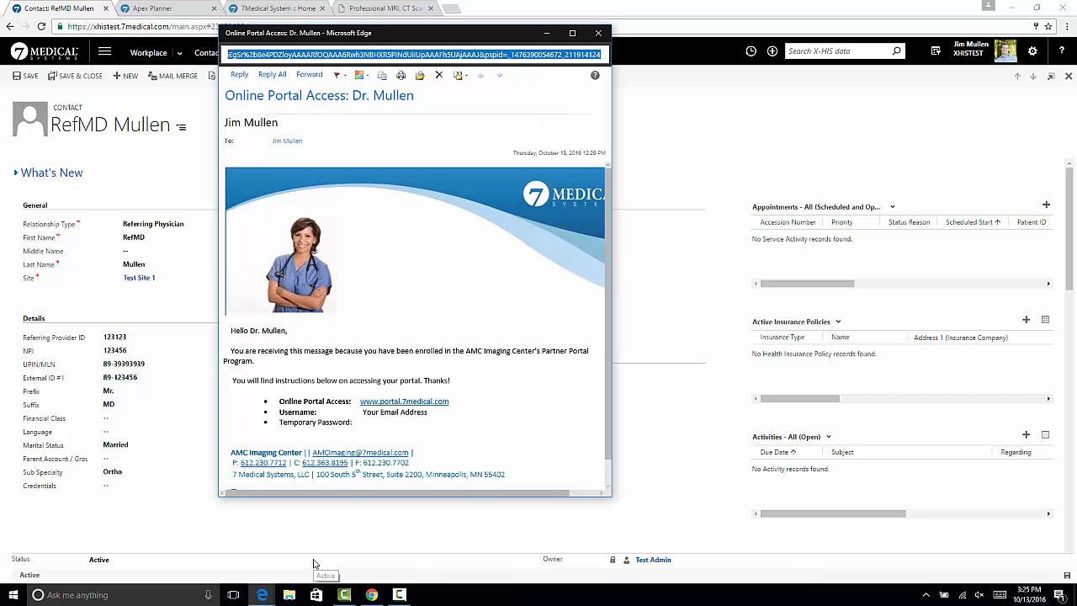
pyautogui.moveTo(468, 37); pyautogui.dragTo(564, 16)
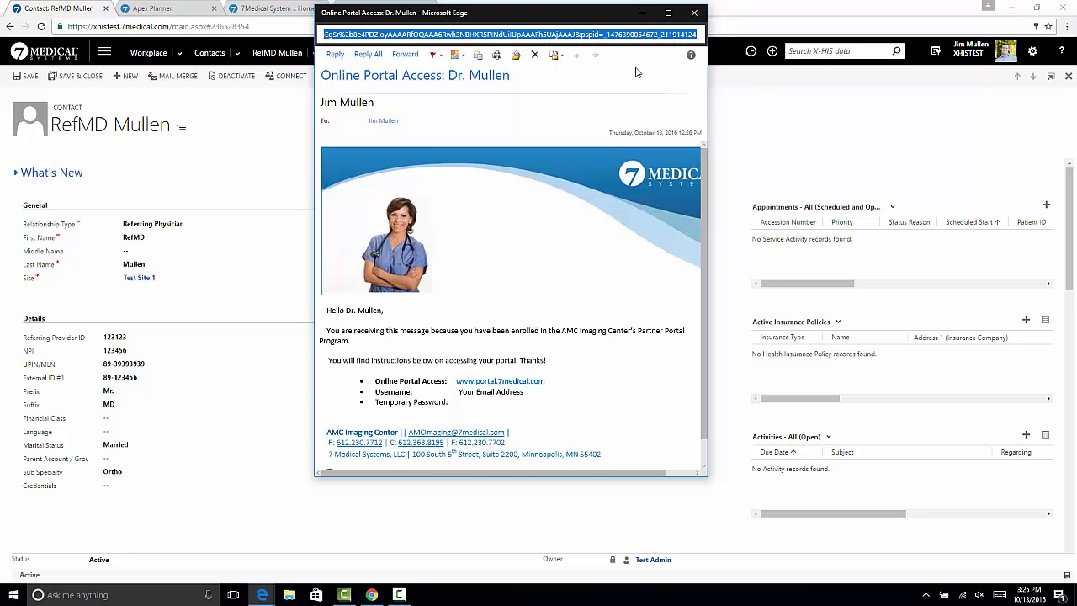
pyautogui.click(644, 14)
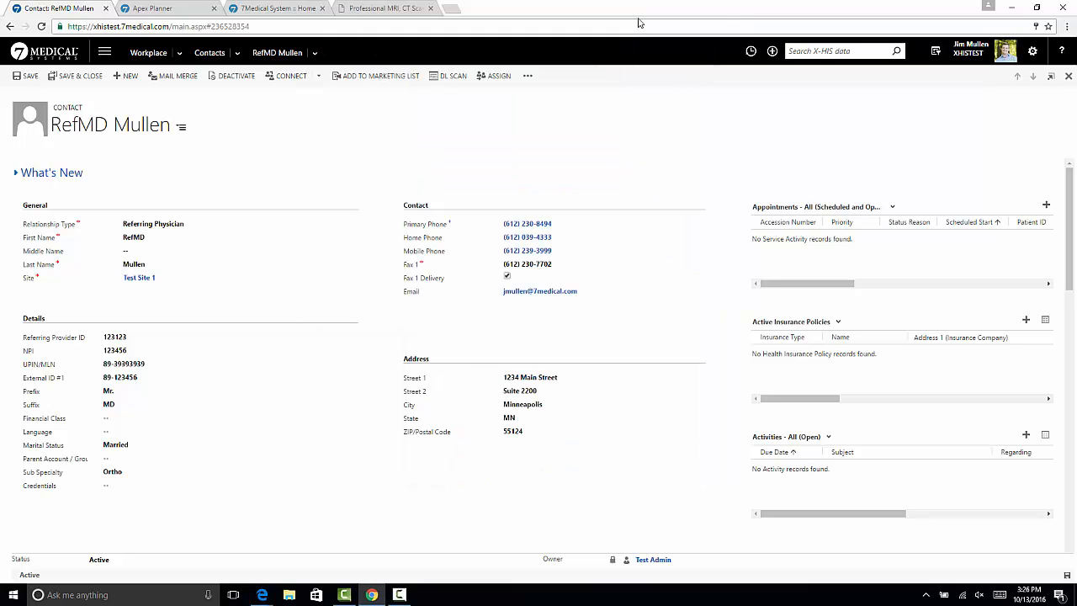
# Open the login form on the 7Medical portal home page
pyautogui.click(284, 12)
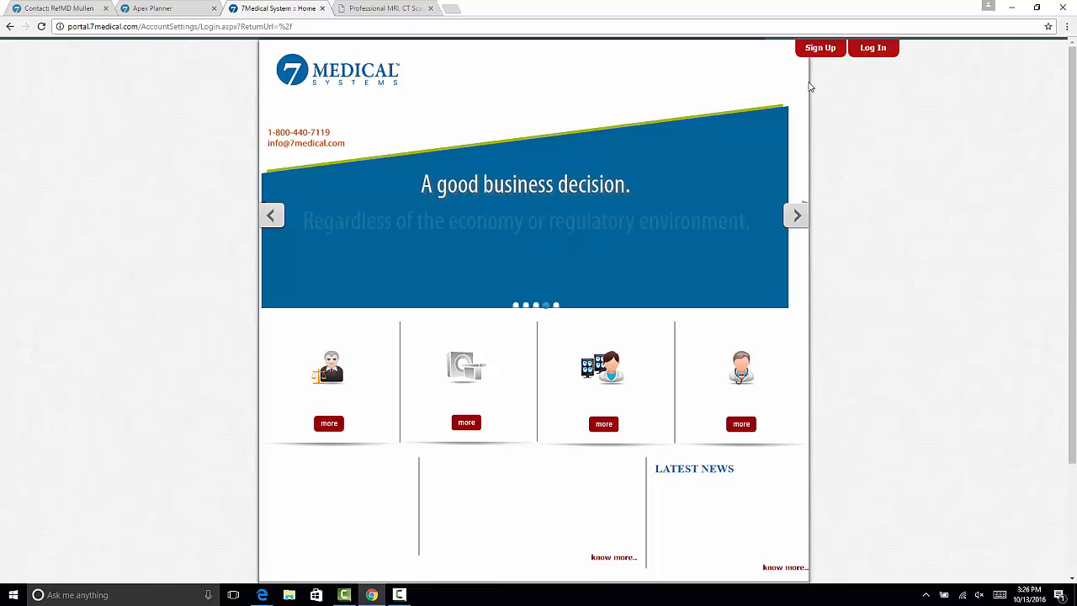
pyautogui.click(874, 50)
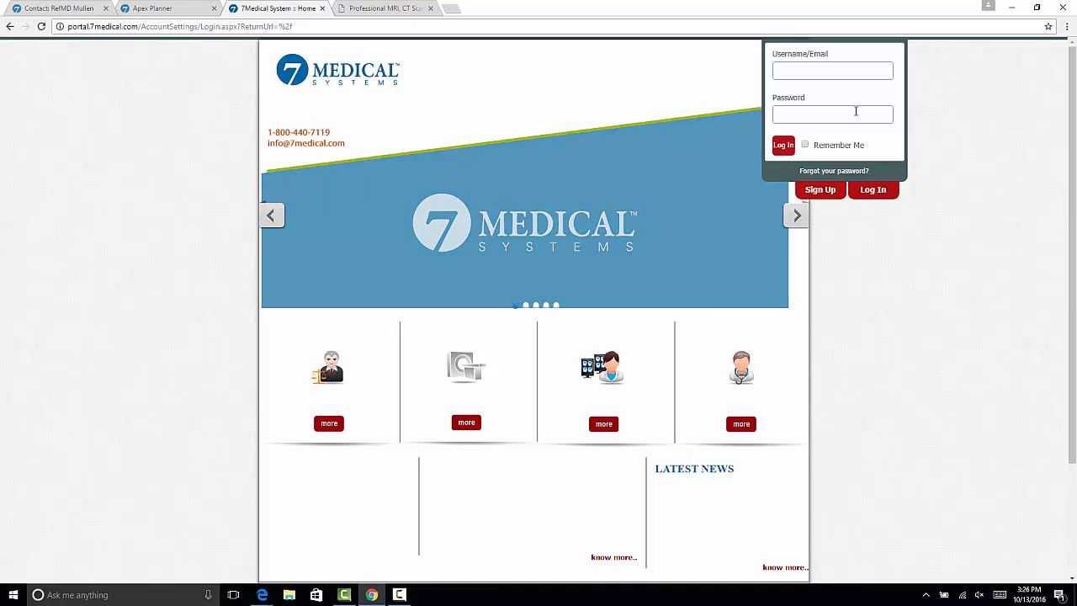
# Look at the Physician Portal login on the Elite Diagnostic website's home page and its Physicians Info page
pyautogui.click(408, 15)
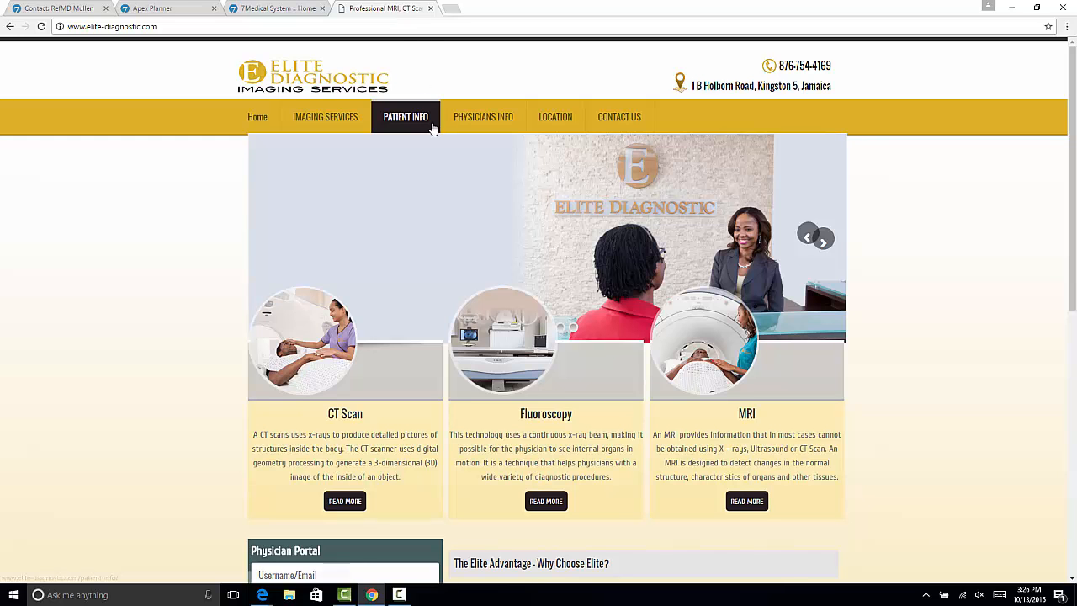
pyautogui.scroll(-1, 440, 170)
pyautogui.scroll(-3, 439, 174)
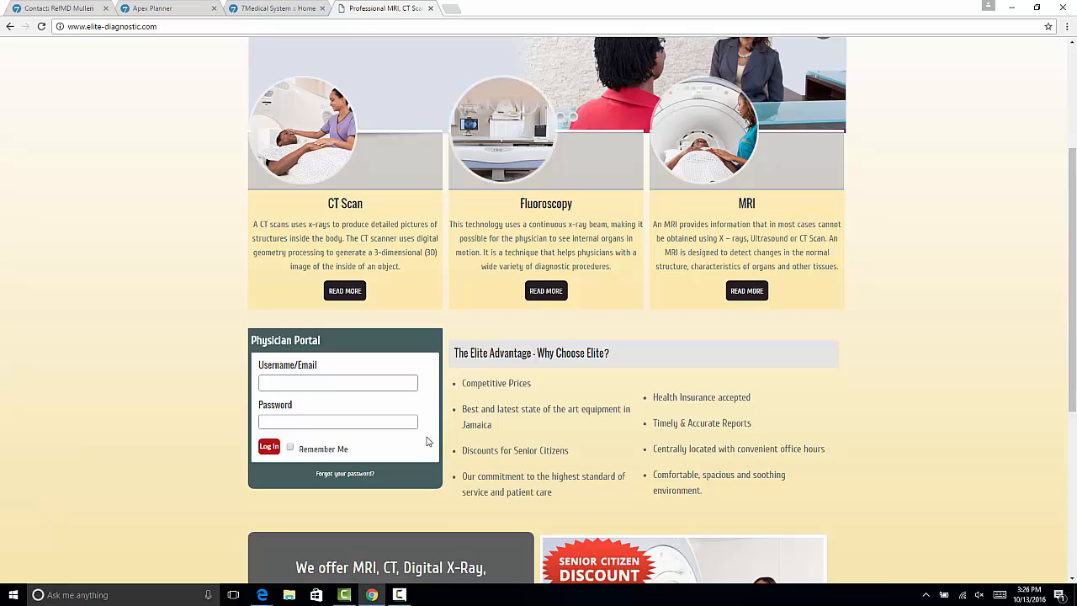
pyautogui.scroll(3, 465, 335)
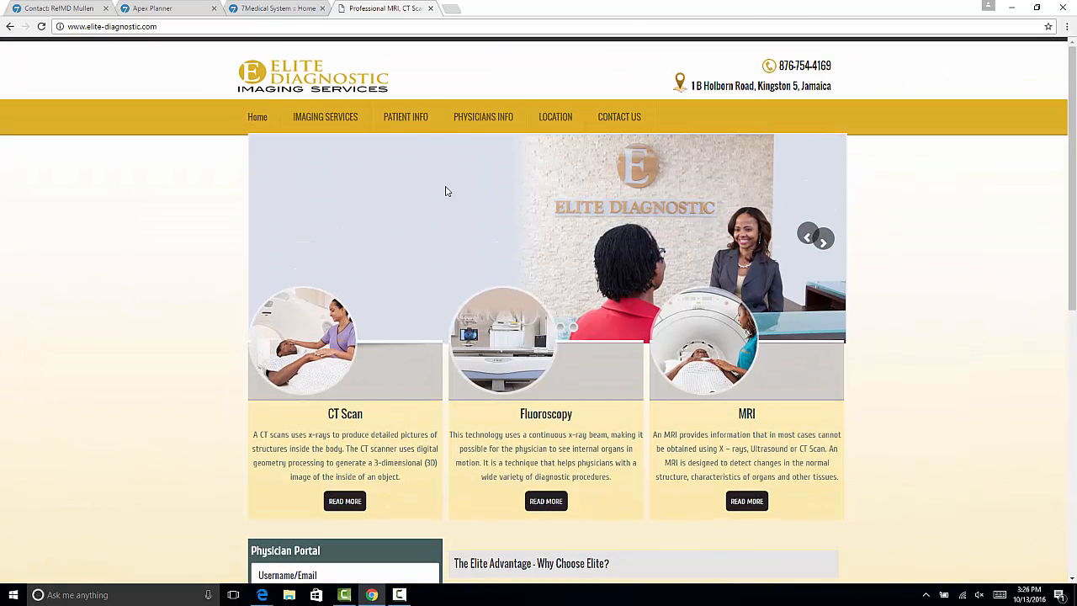
pyautogui.click(475, 122)
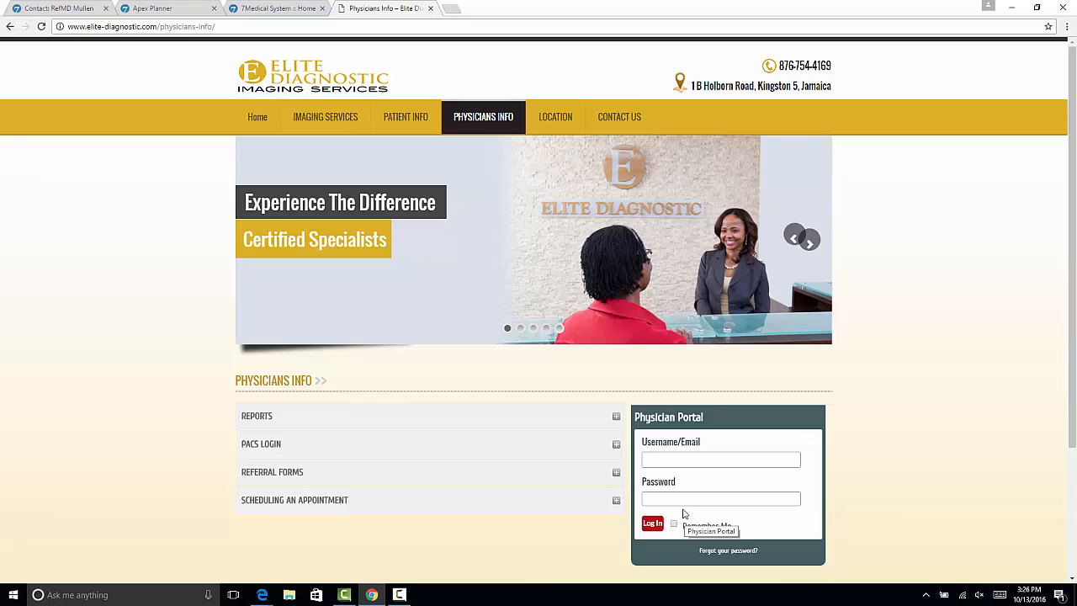
# Return to the 7Medical portal and log in with the physician's e-mail and temporary password
pyautogui.click(286, 8)
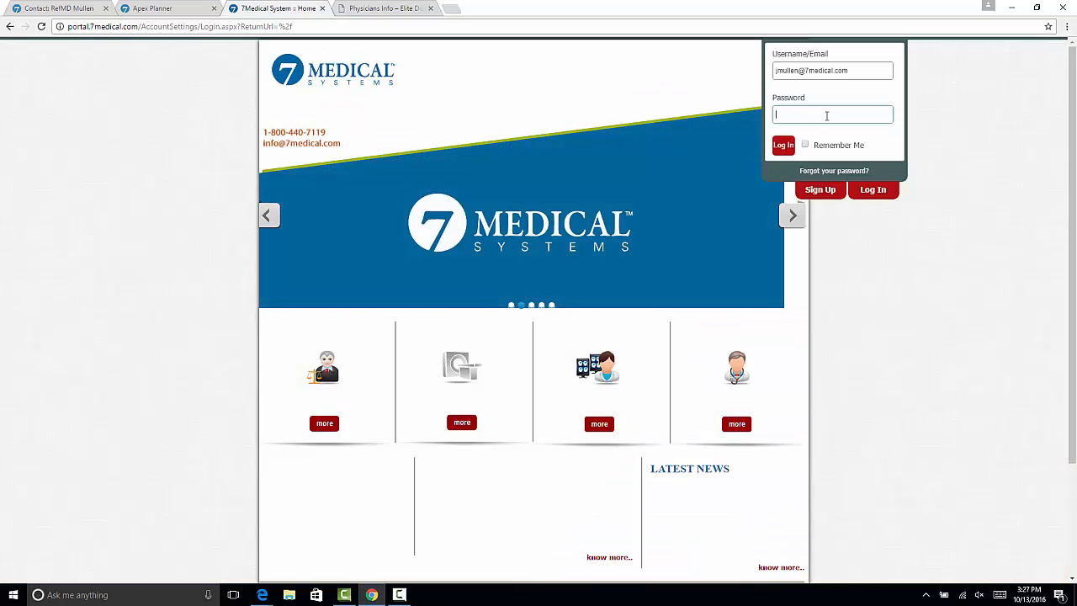
pyautogui.write('••••••••')
pyautogui.click(783, 144)
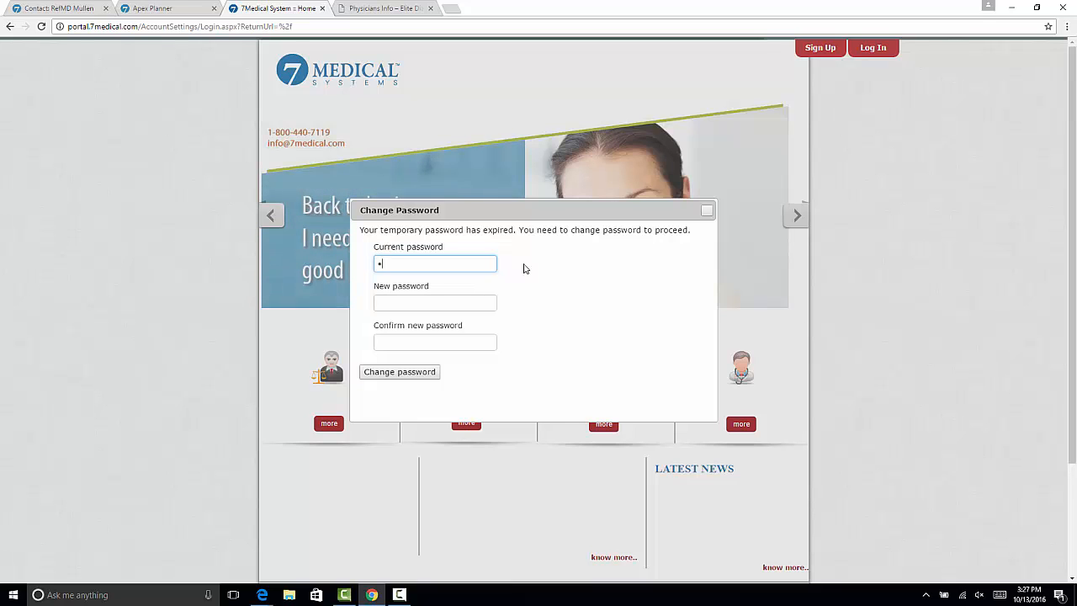
# Replace the expired temporary password by entering the current password, entering and confirming a new one, and submitting the change
pyautogui.write('•')
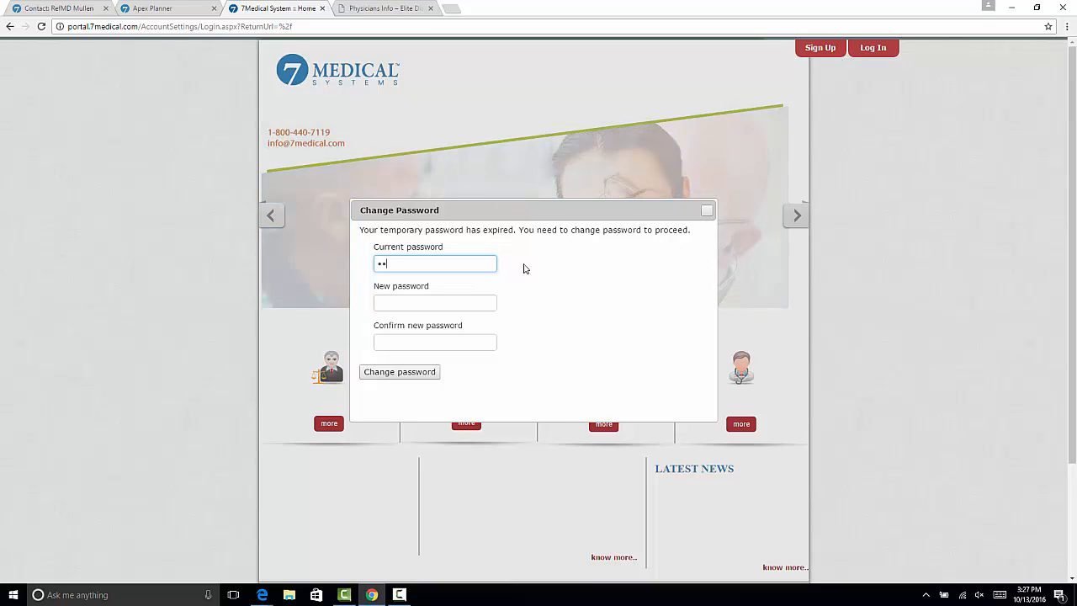
pyautogui.write('•')
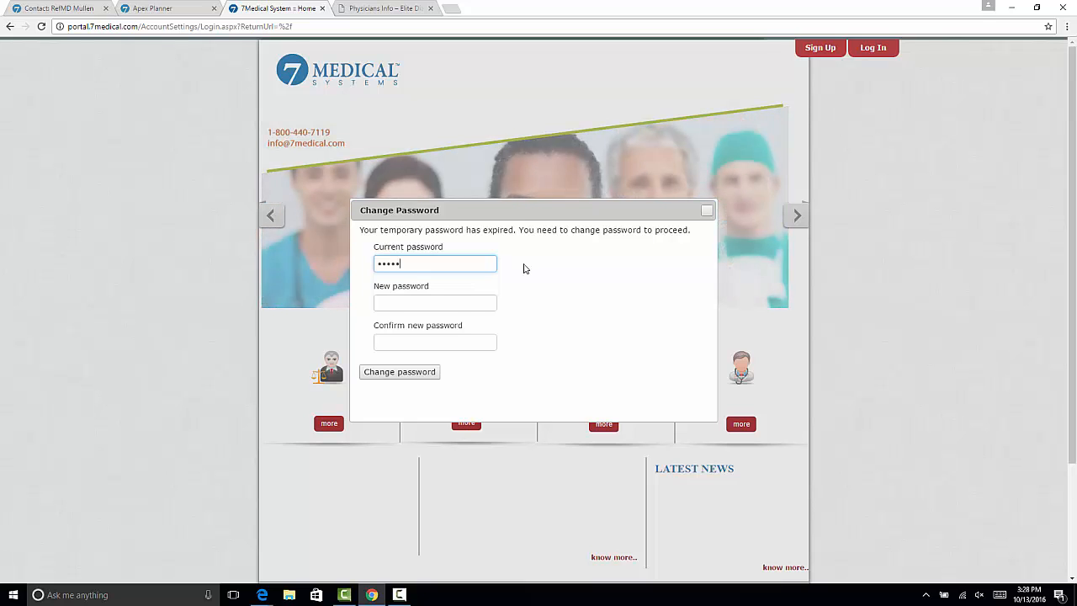
pyautogui.write('•')
pyautogui.press('Tab')
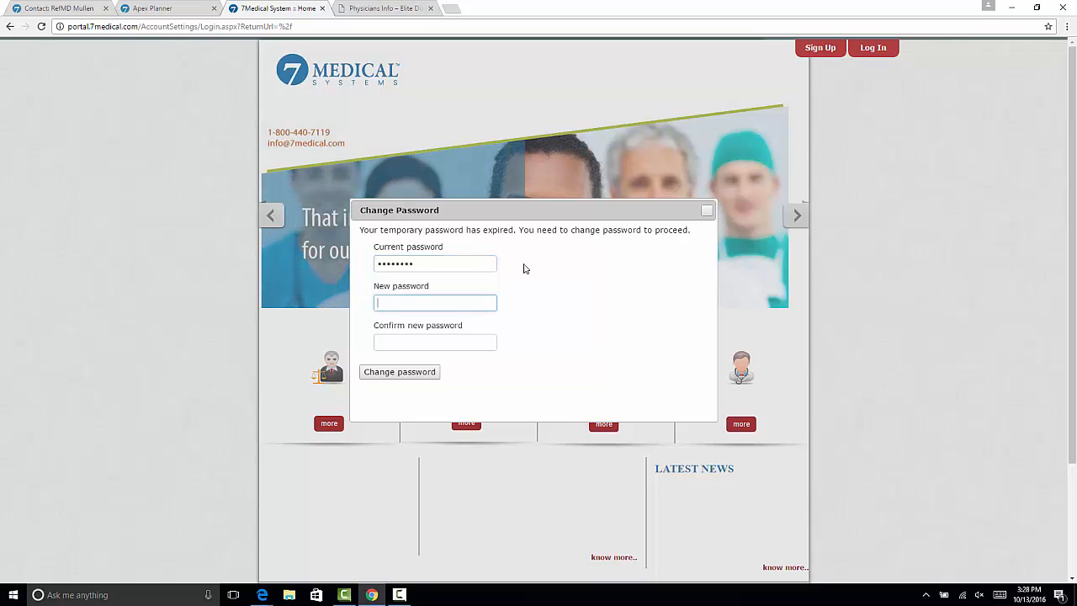
pyautogui.write('•••••••••')
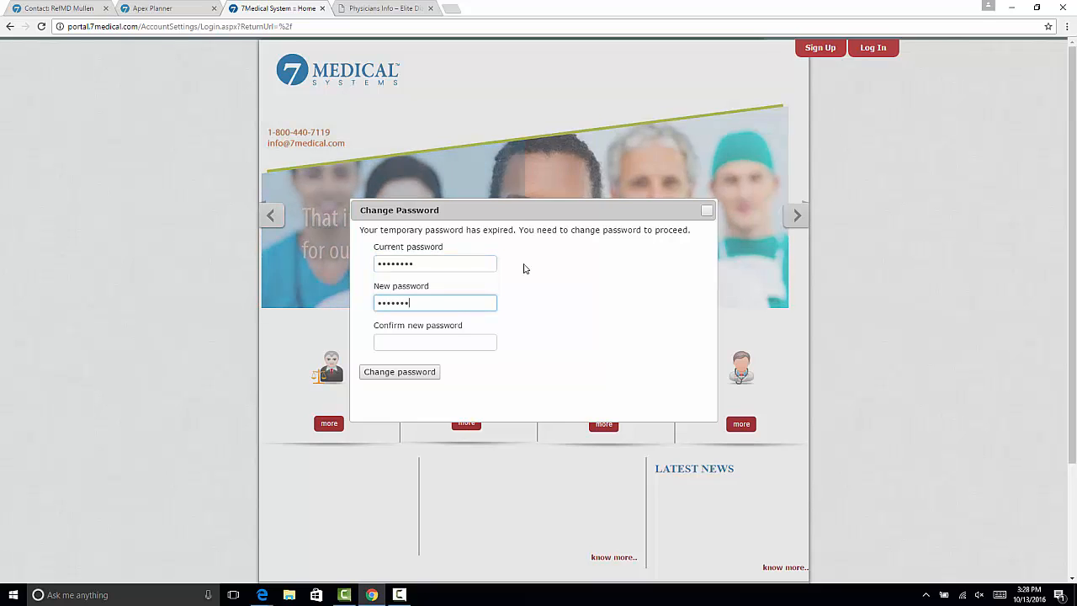
pyautogui.press('Tab')
pyautogui.write('•')
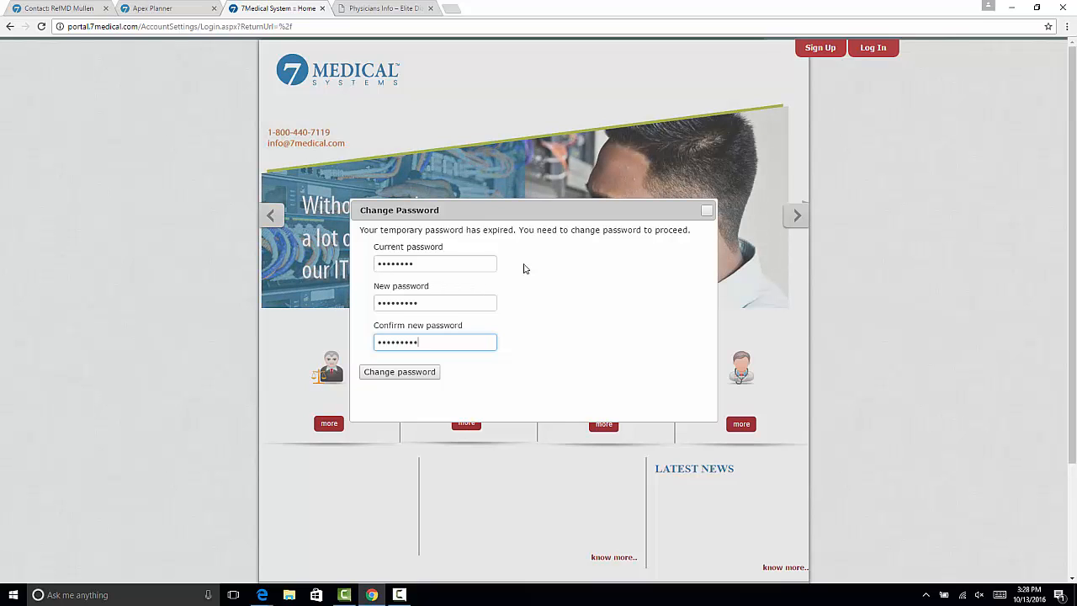
pyautogui.click(430, 376)
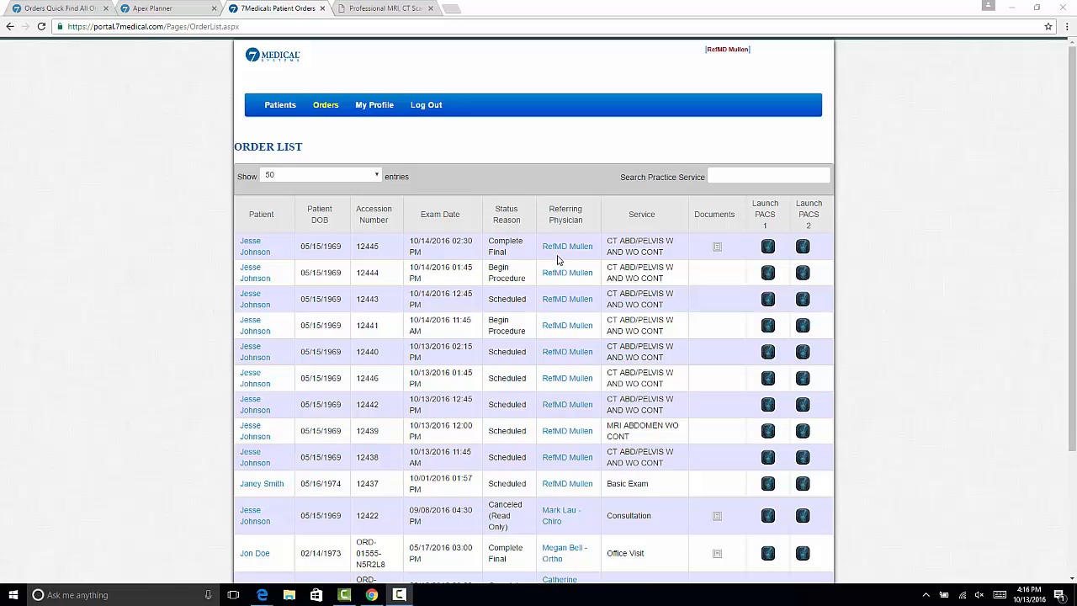
# Look through the order list and view the report document of the 10/14/2016 02:30 PM order, closing it after viewing
pyautogui.scroll(-3, 558, 322)
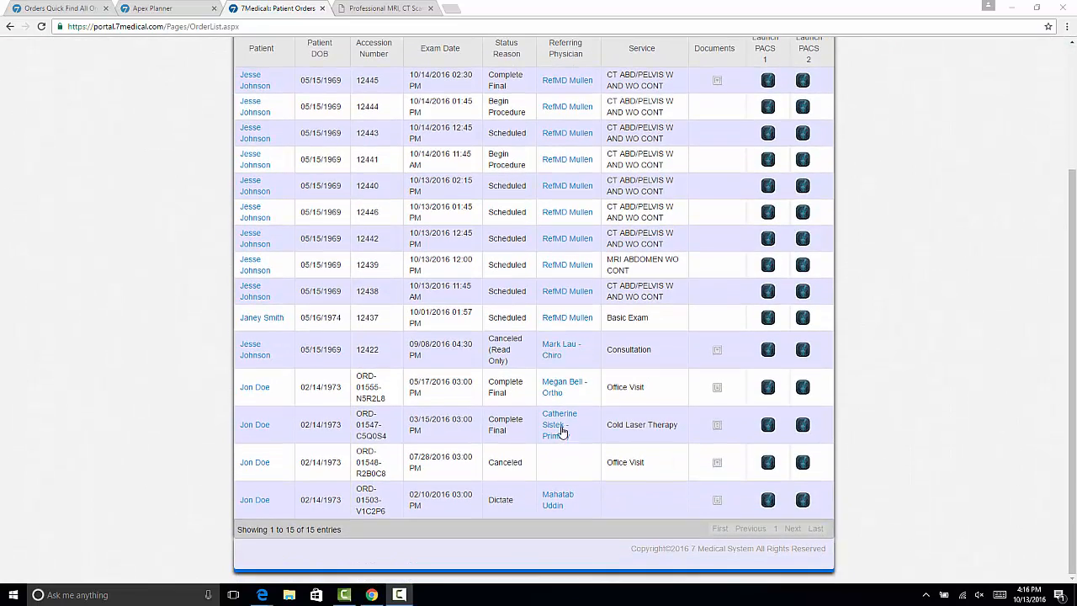
pyautogui.scroll(1, 568, 448)
pyautogui.scroll(2, 568, 449)
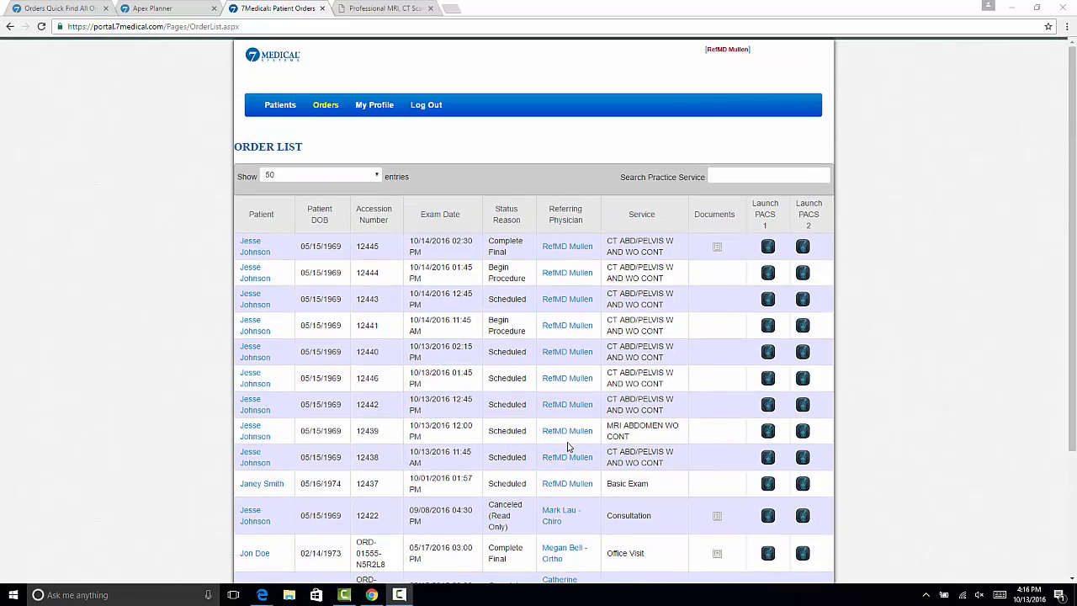
pyautogui.click(718, 248)
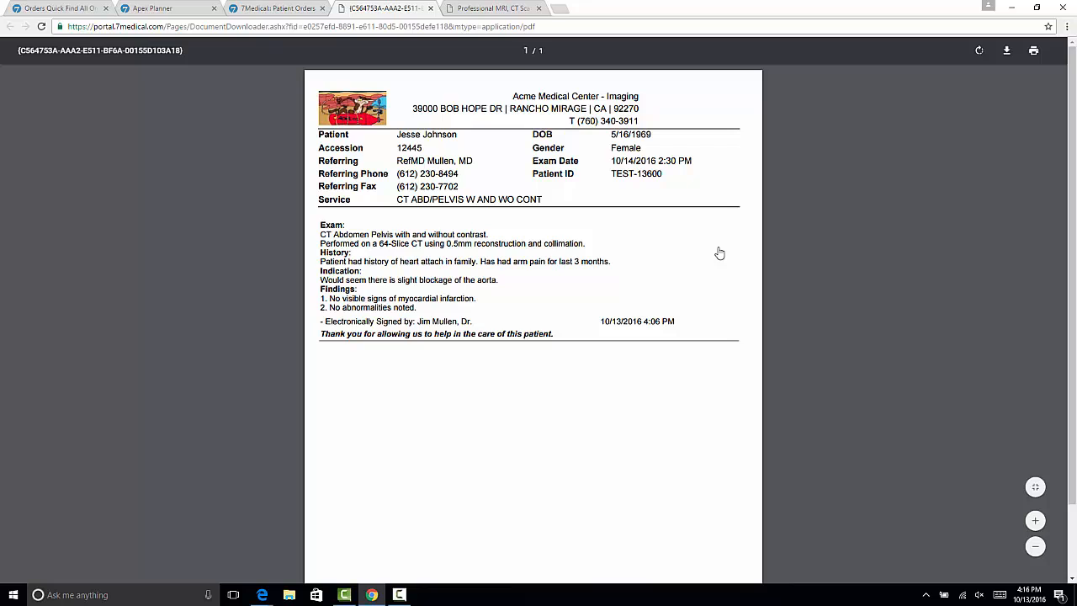
pyautogui.click(431, 8)
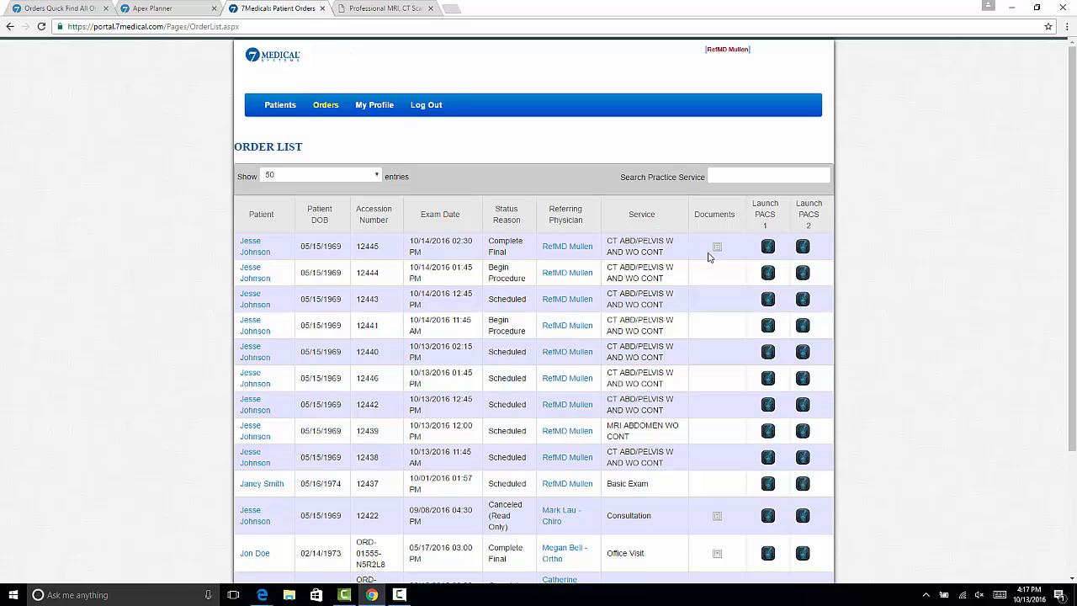
# Launch PACS 1 for the 10/14/2016 02:30 PM order and browse the slices of the Thorax_XC 4.0 ST series
pyautogui.click(769, 248)
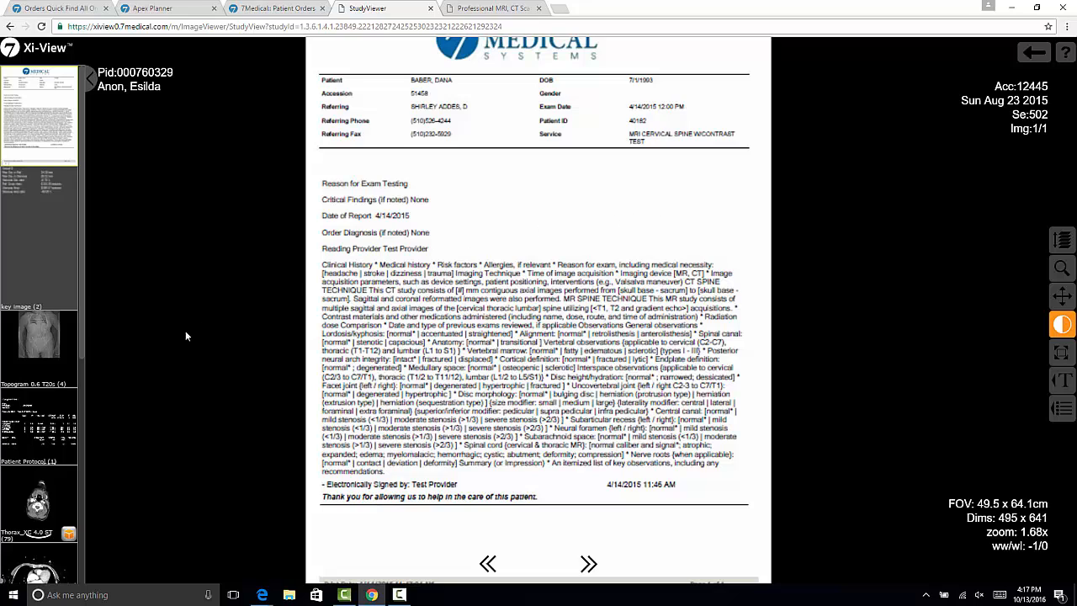
pyautogui.click(35, 505)
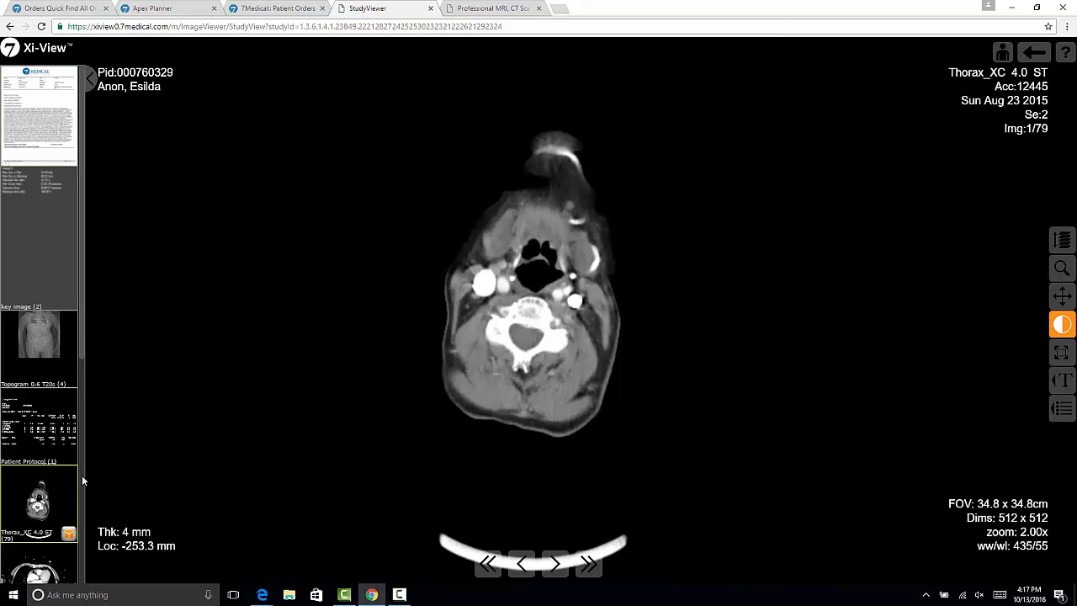
pyautogui.scroll(-1, 39, 471)
pyautogui.scroll(-2, 39, 465)
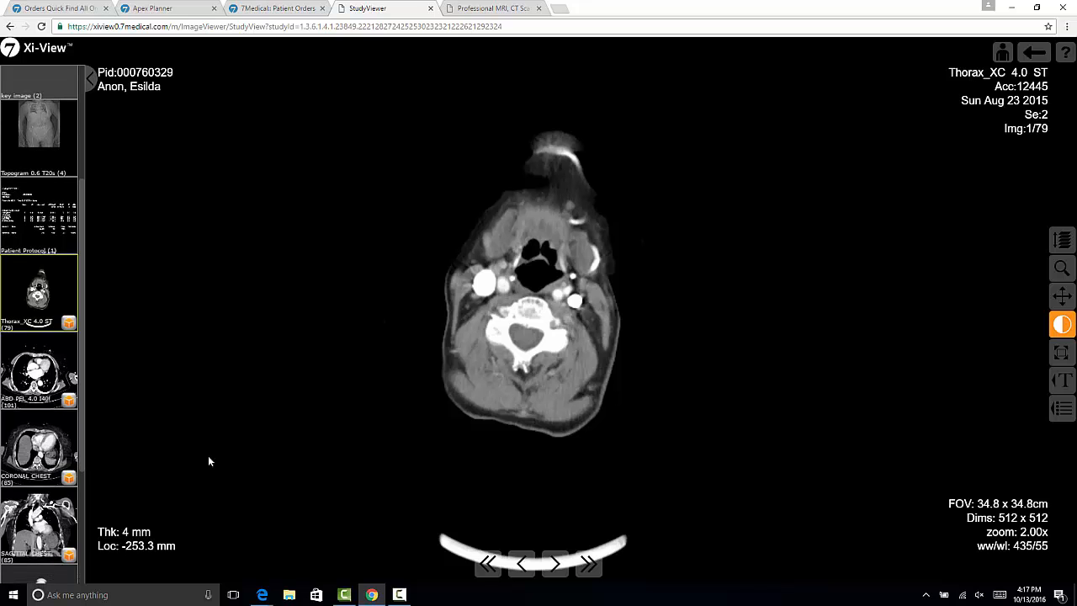
pyautogui.scroll(-11, 528, 348)
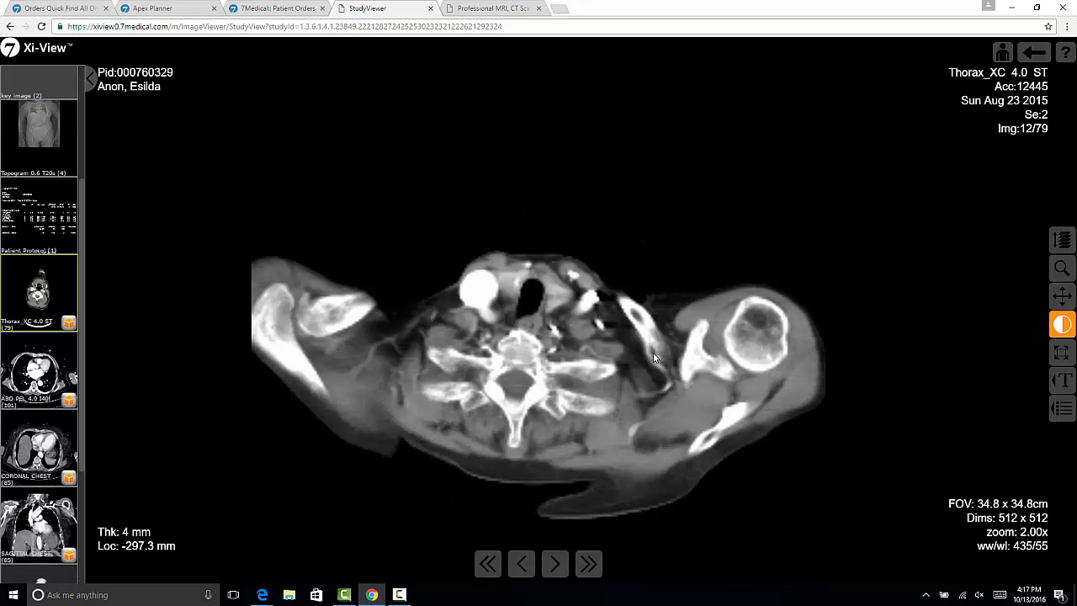
# Switch to a four-image layout, load the Thorax_XC, ABD PEL and CORONAL CHEST series, and browse the coronal slices
pyautogui.click(1063, 410)
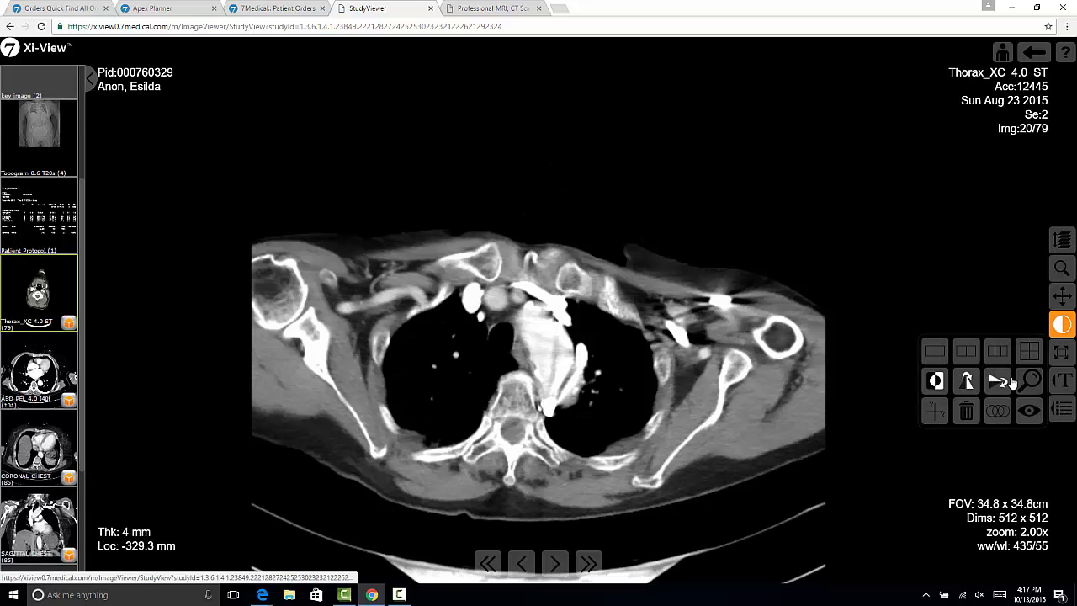
pyautogui.click(1028, 352)
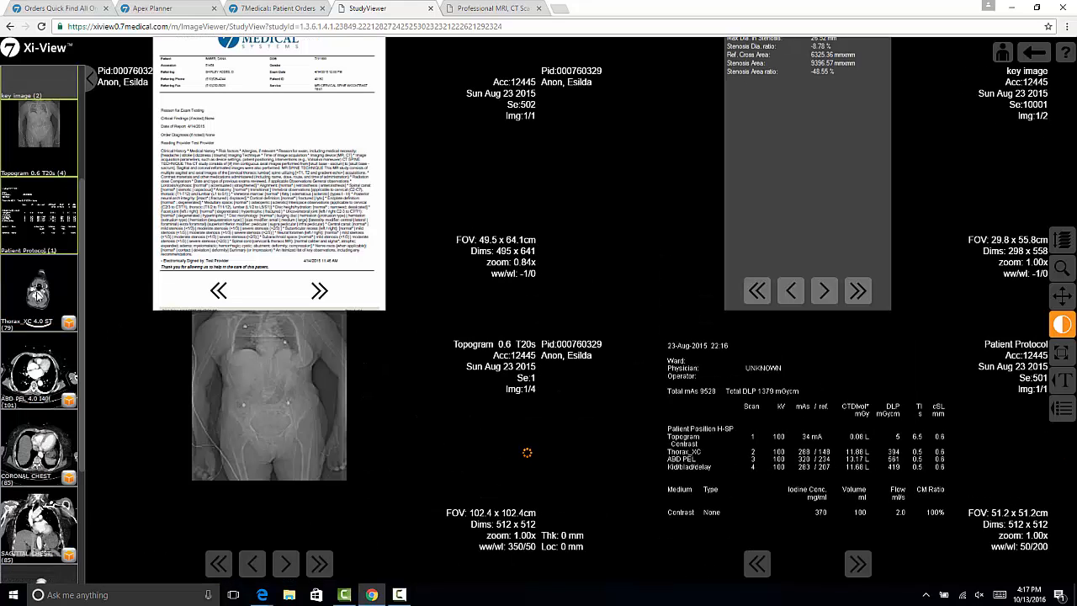
pyautogui.click(38, 316)
pyautogui.click(45, 367)
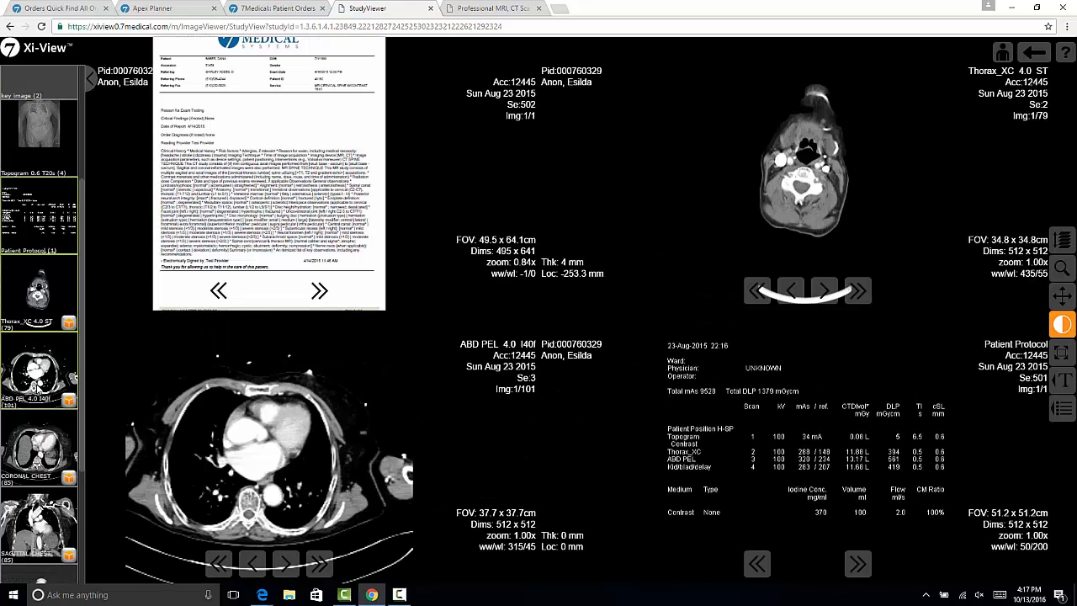
pyautogui.click(21, 438)
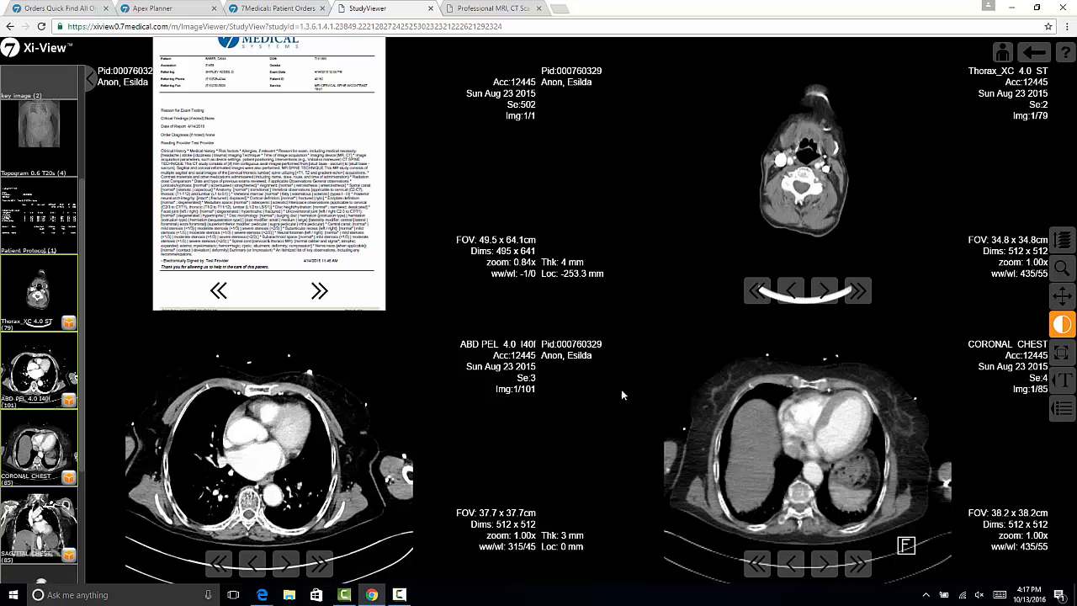
pyautogui.scroll(-1, 850, 394)
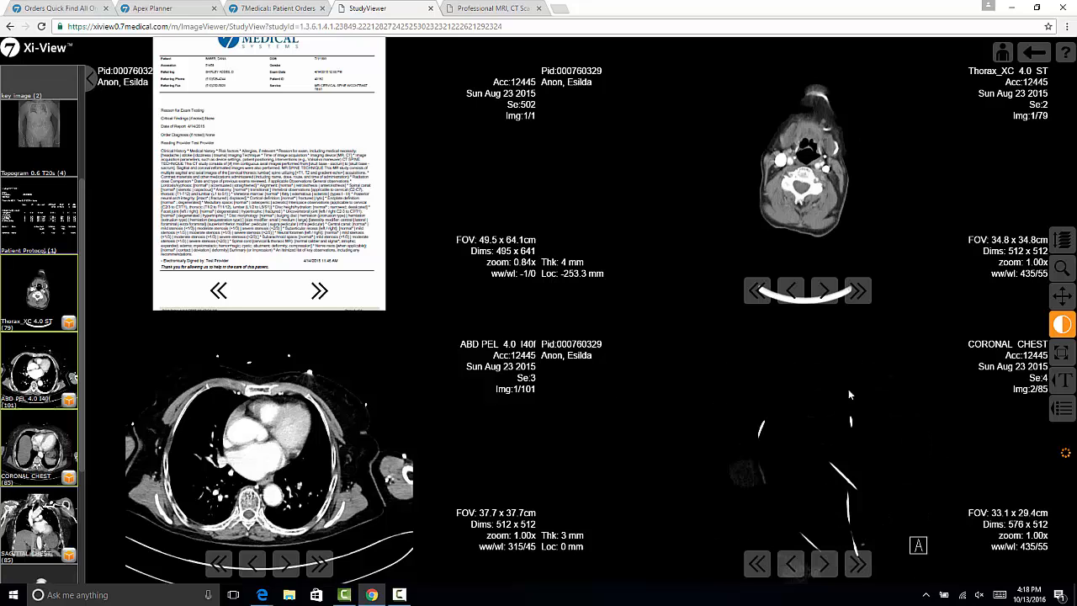
pyautogui.scroll(-1, 846, 389)
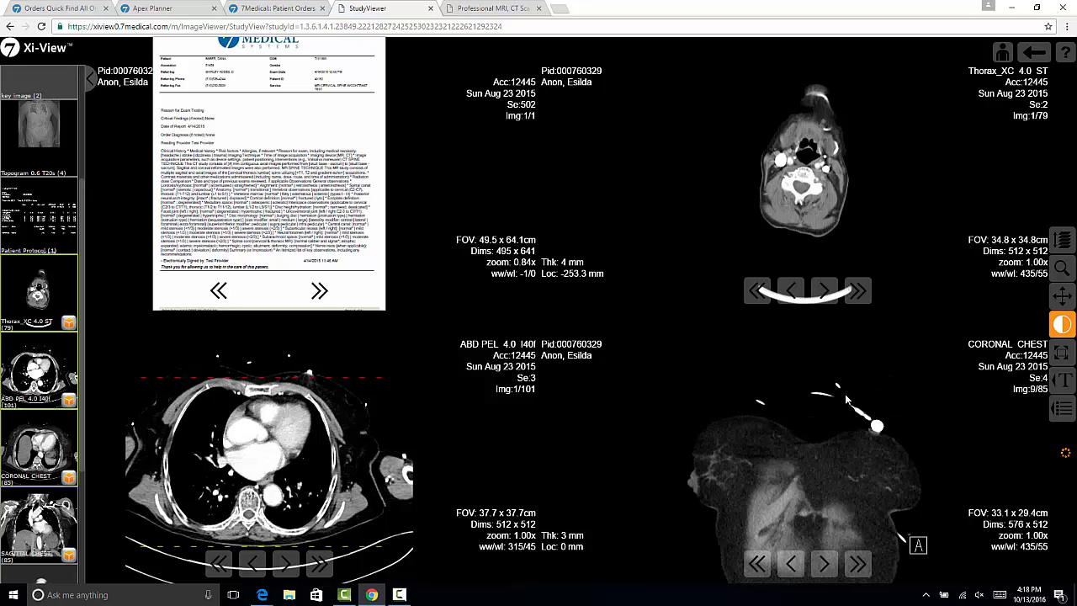
# View the ABD PEL 4.0 I40f series in 3D, close the viewer, and return to the portal's order list
pyautogui.click(71, 403)
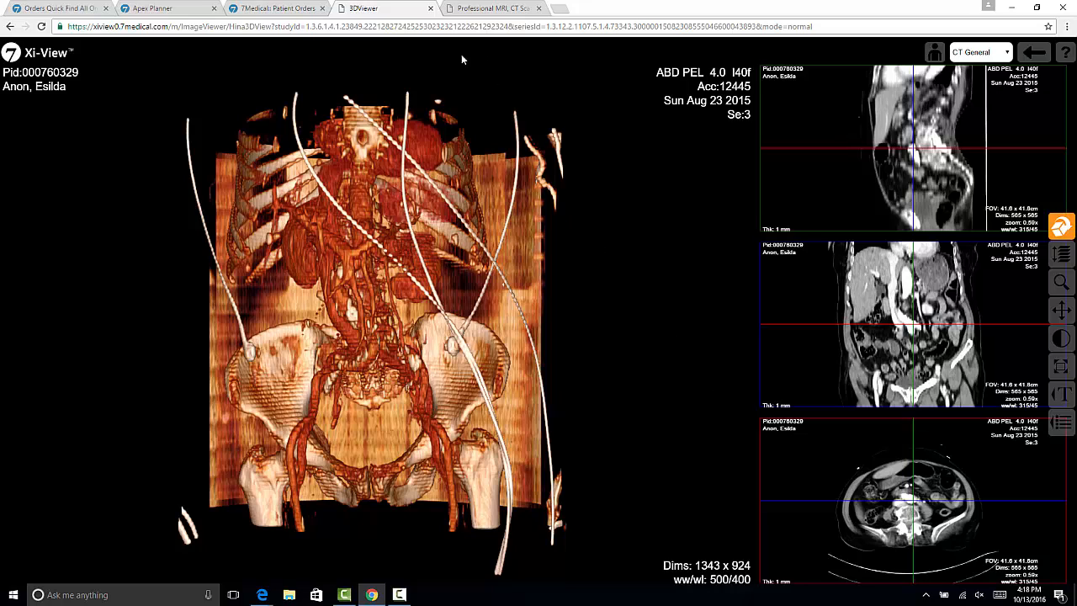
pyautogui.click(429, 9)
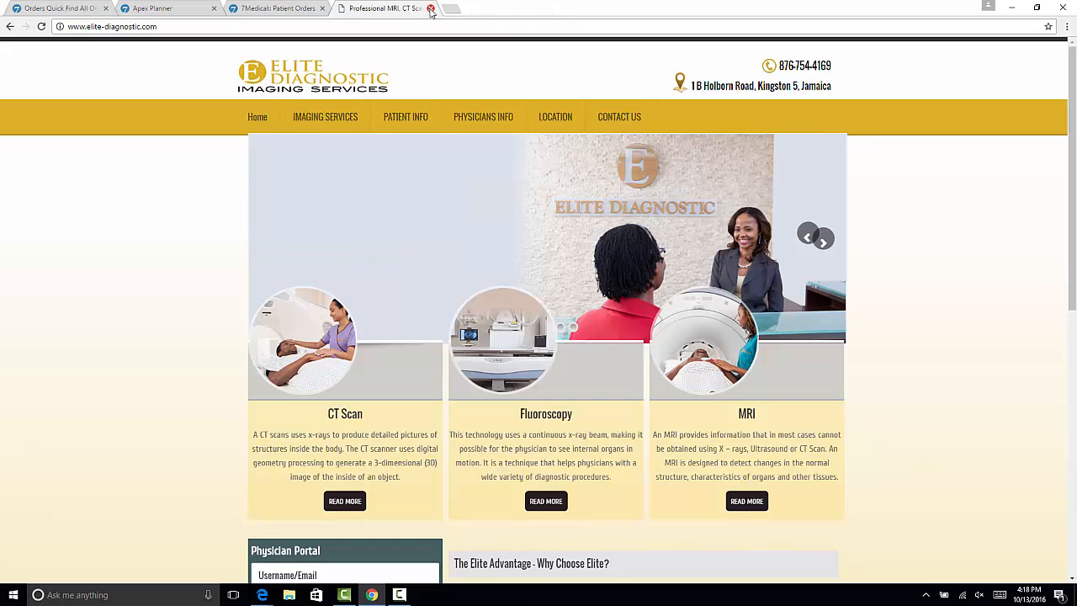
pyautogui.click(285, 12)
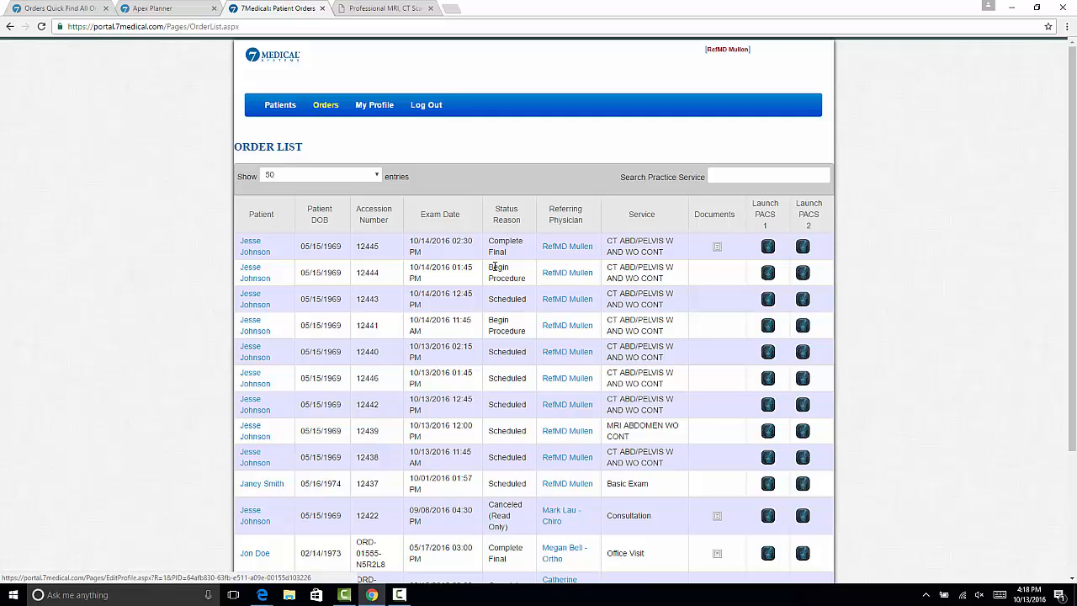
# Open the patient information from the first order and enter a note that the patient may be claustrophobic during another exam
pyautogui.click(258, 256)
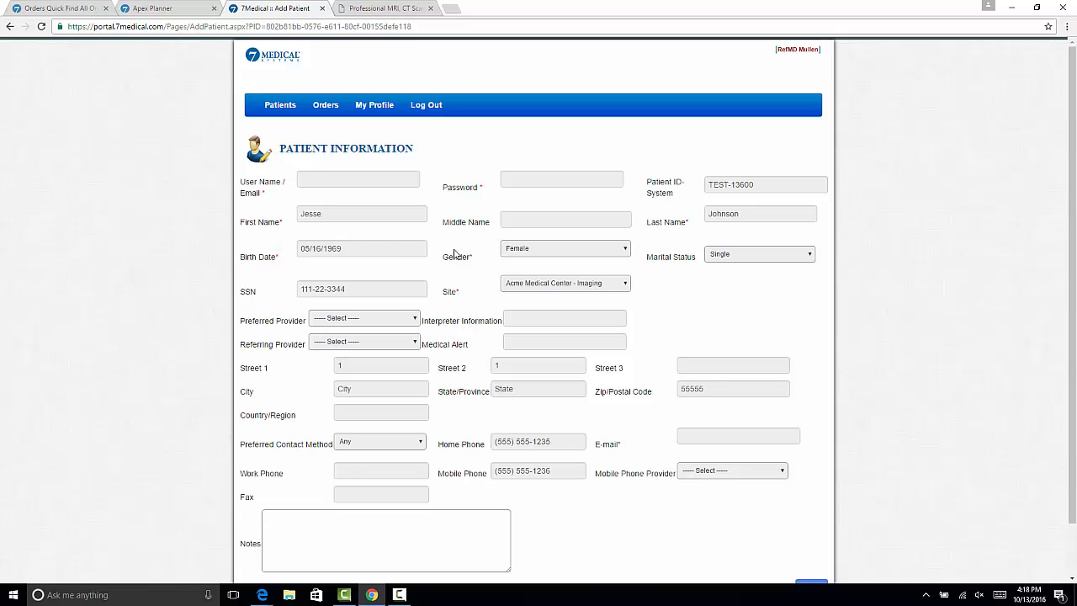
pyautogui.scroll(-2, 471, 422)
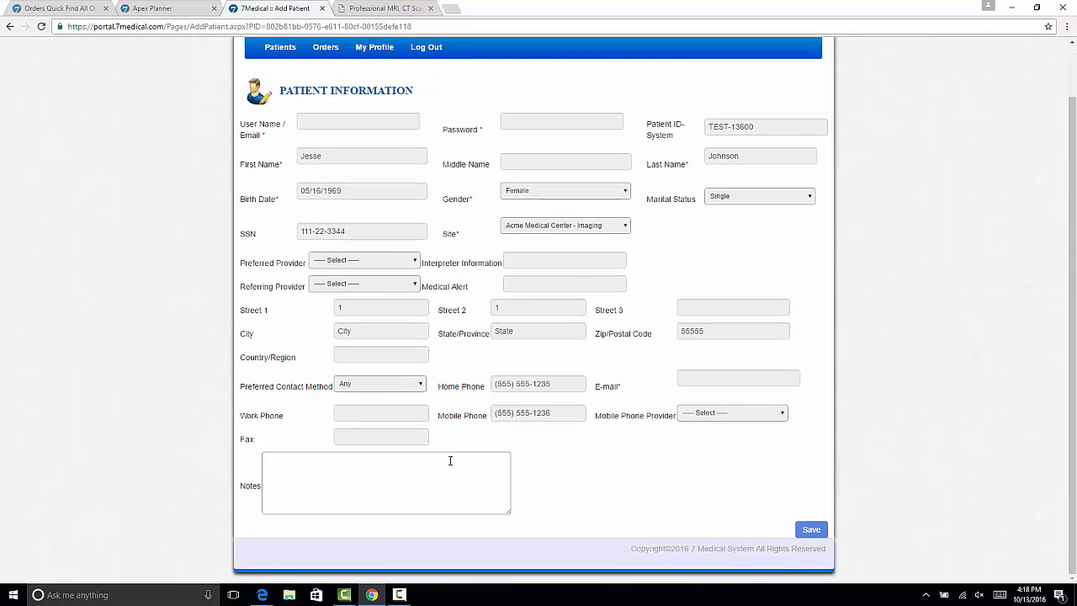
pyautogui.click(450, 465)
pyautogui.write('Jesse may be clau')
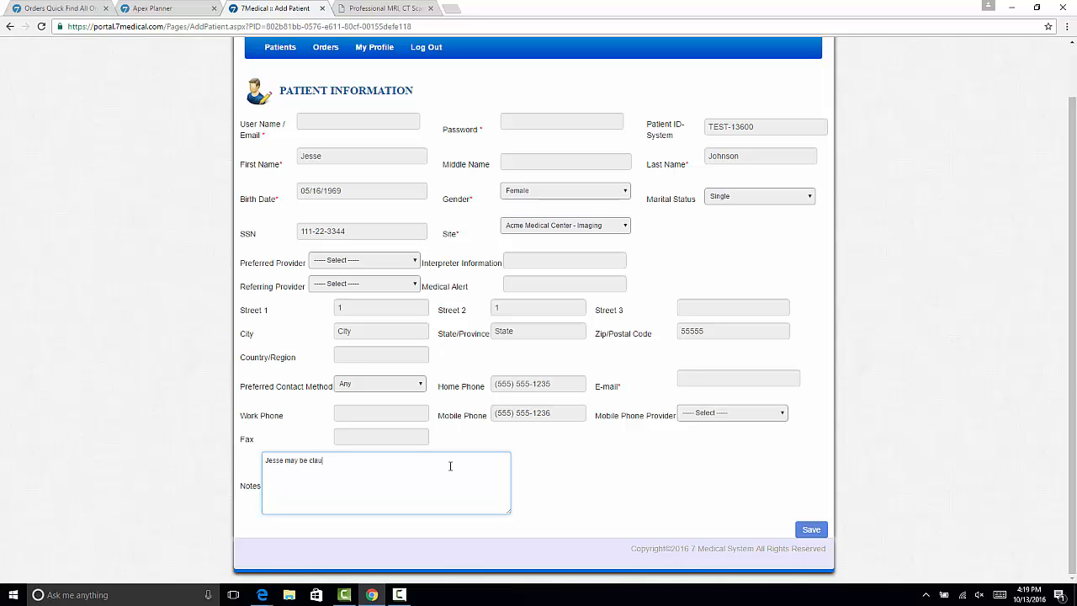
pyautogui.write('strophobic during another exam .')
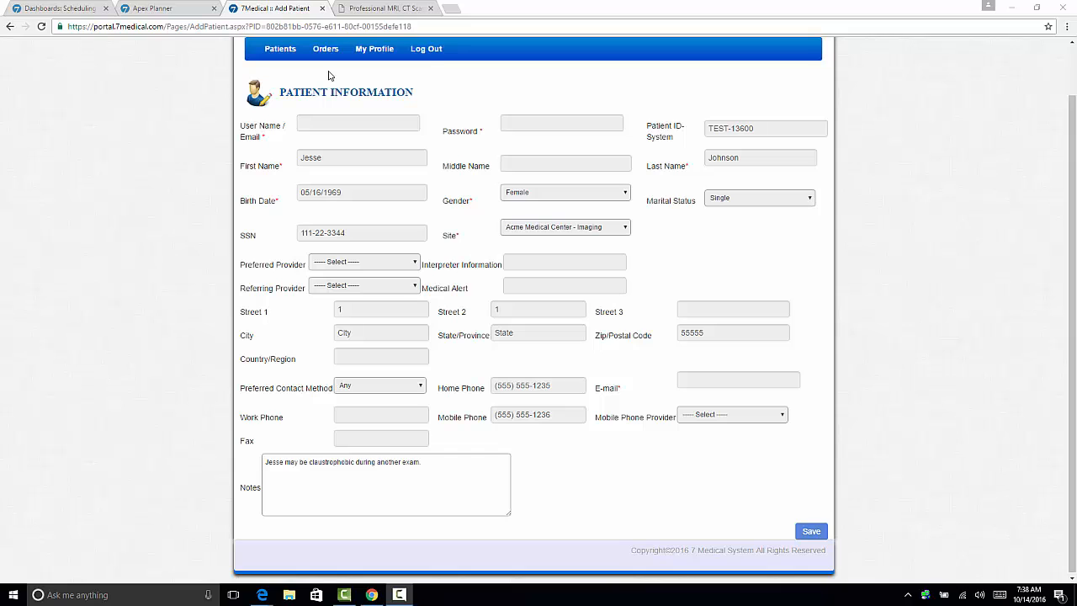
# Start an appointment request for the first patient in the patient list with Chest Pain as the reason for exam
pyautogui.click(283, 59)
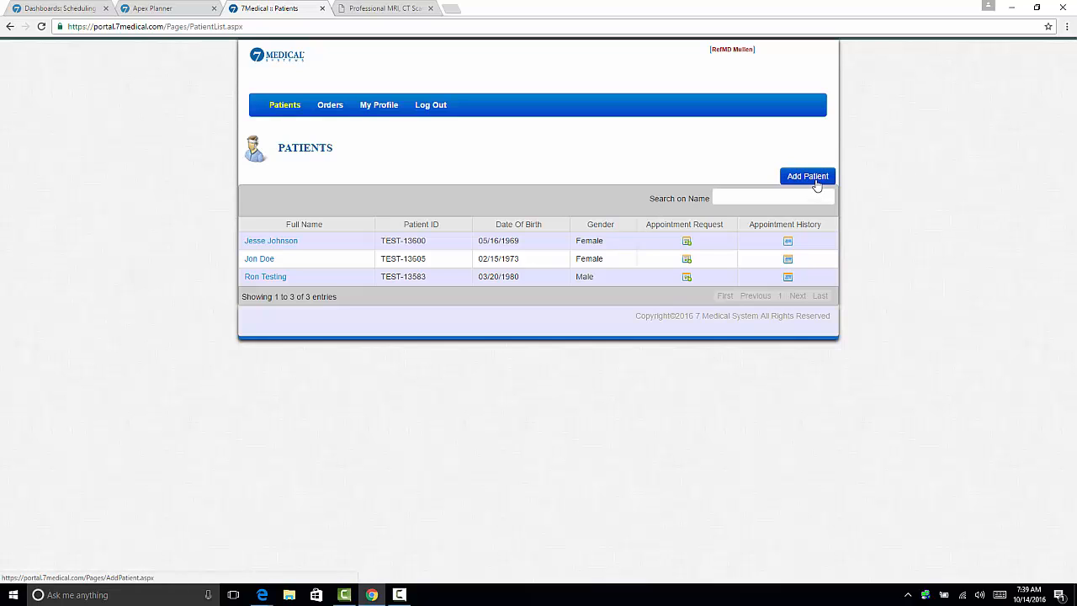
pyautogui.click(686, 242)
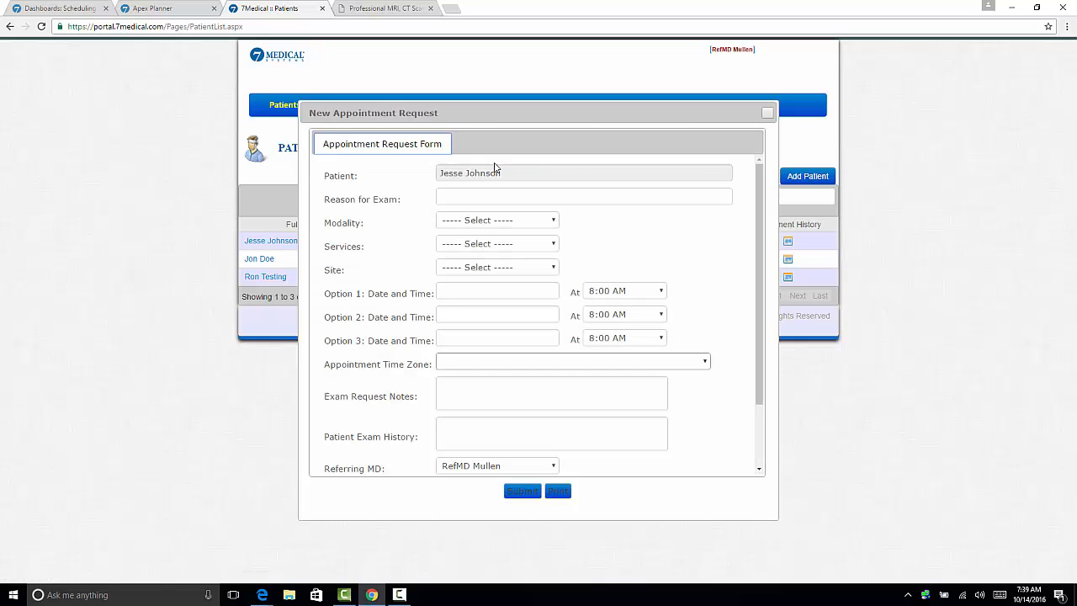
pyautogui.click(481, 195)
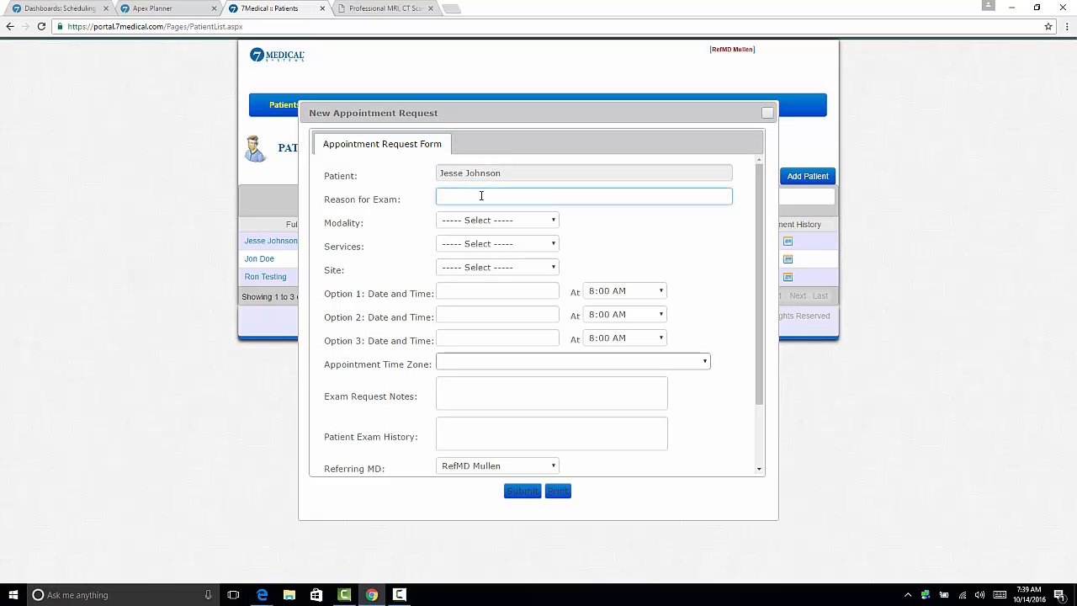
pyautogui.write('Chest Pain')
# Set the request's modality to CT, the service to CT CHEST W CONT and the site to Acme Medical Center - Imaging
pyautogui.click(524, 221)
pyautogui.click(498, 289)
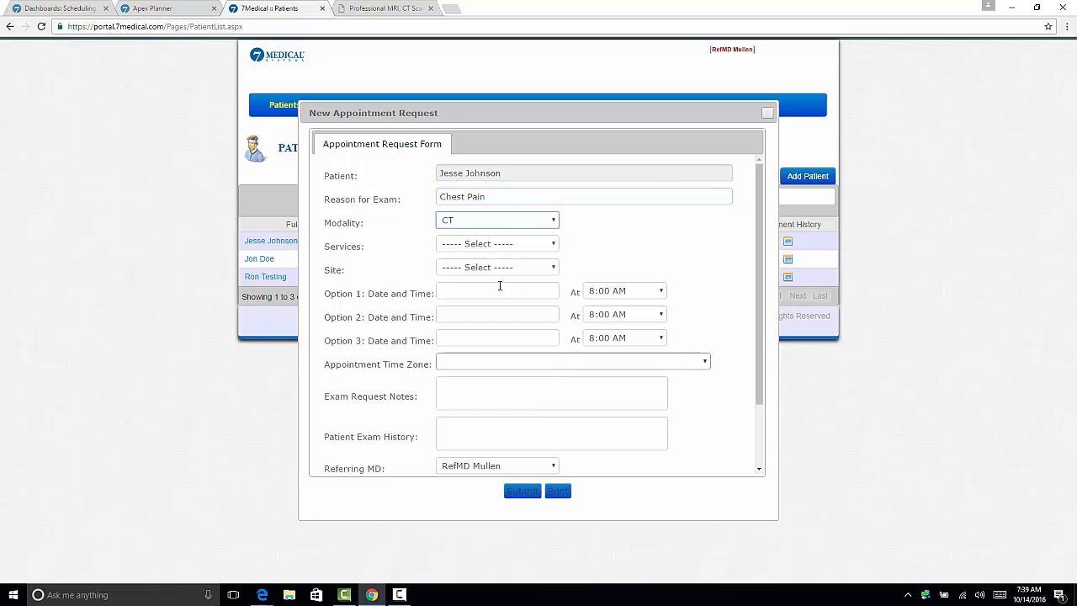
pyautogui.click(538, 245)
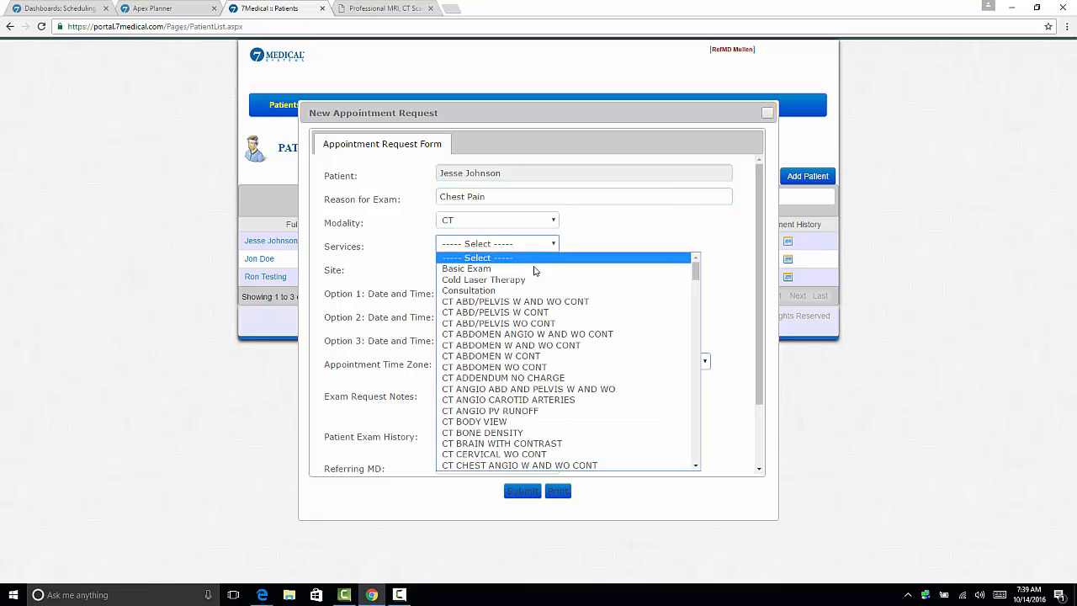
pyautogui.scroll(-1, 524, 360)
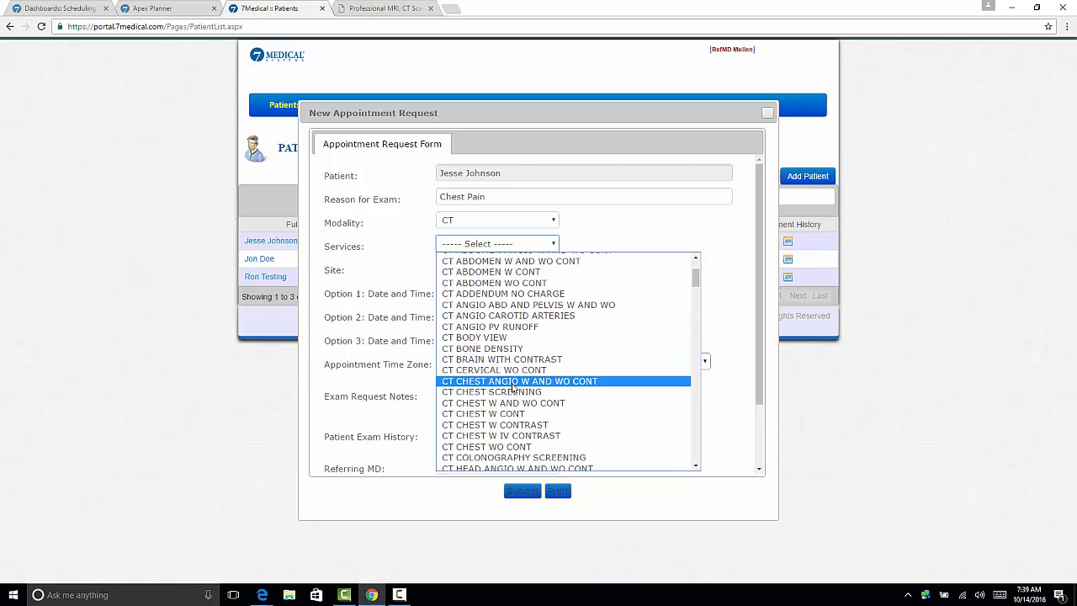
pyautogui.click(514, 414)
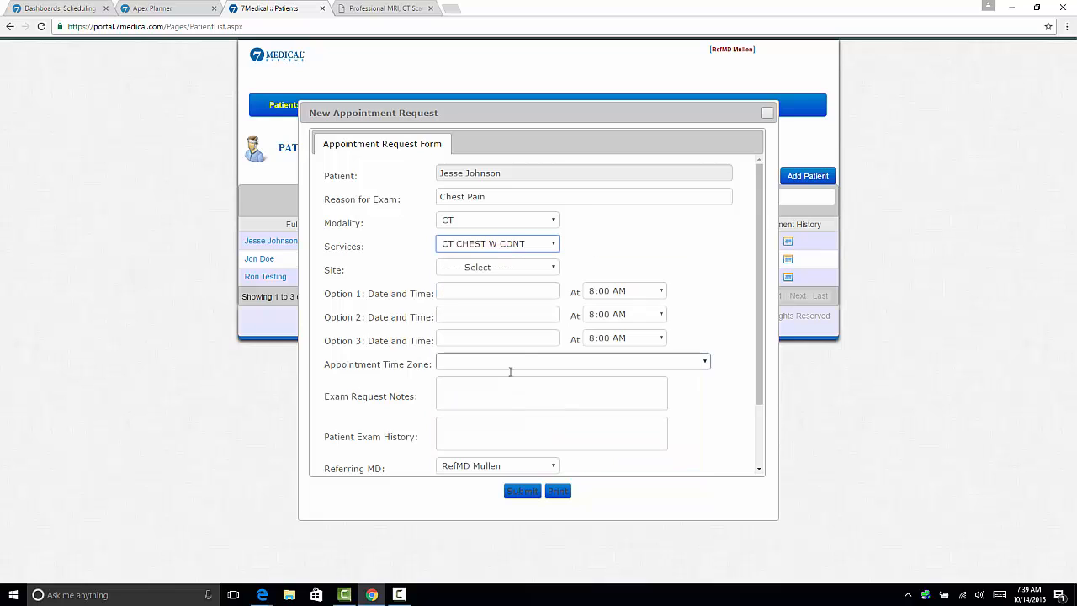
pyautogui.click(512, 269)
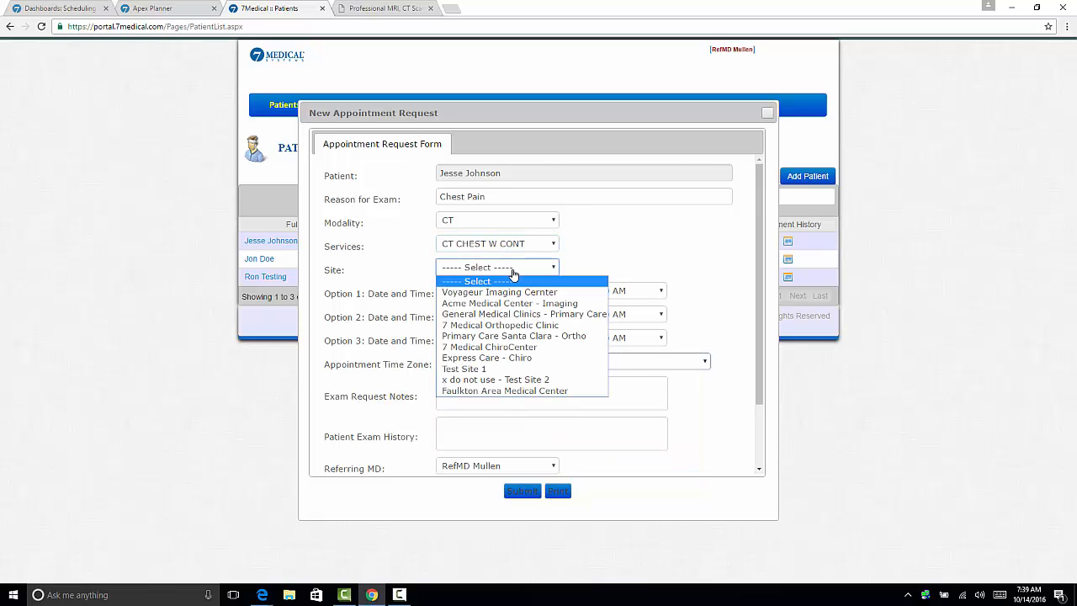
pyautogui.click(517, 305)
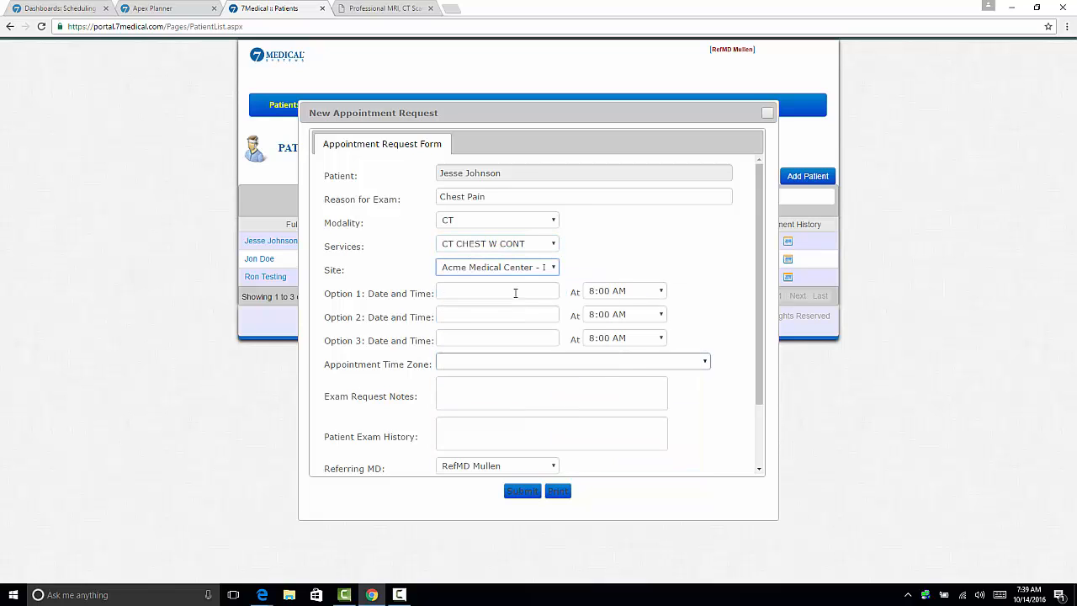
# Set the first date and time option of the appointment request to 10/14/2016 at 4:00 PM
pyautogui.click(515, 290)
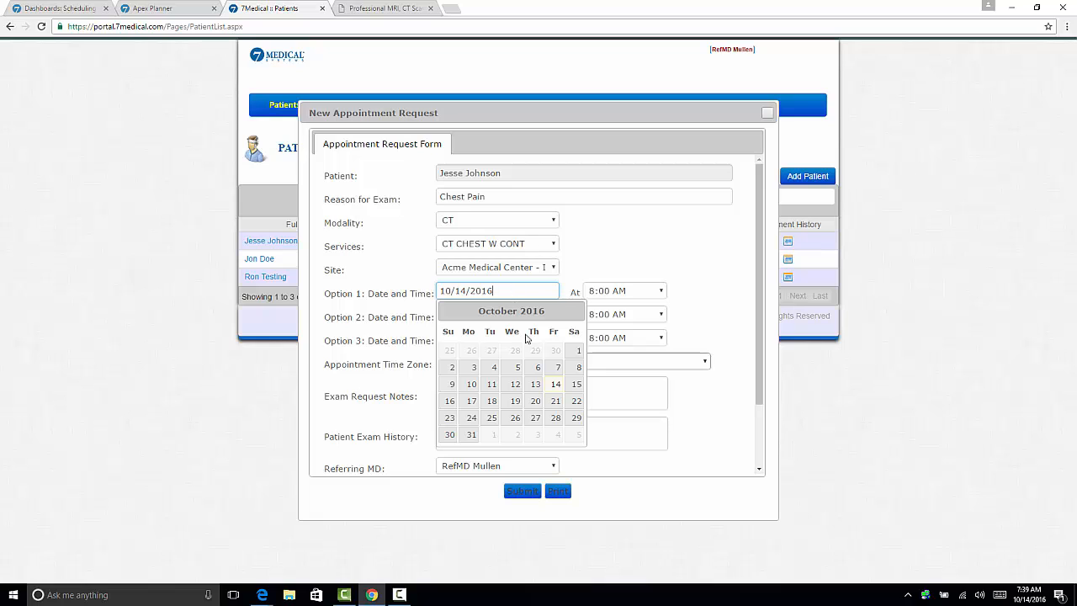
pyautogui.click(555, 383)
pyautogui.click(515, 292)
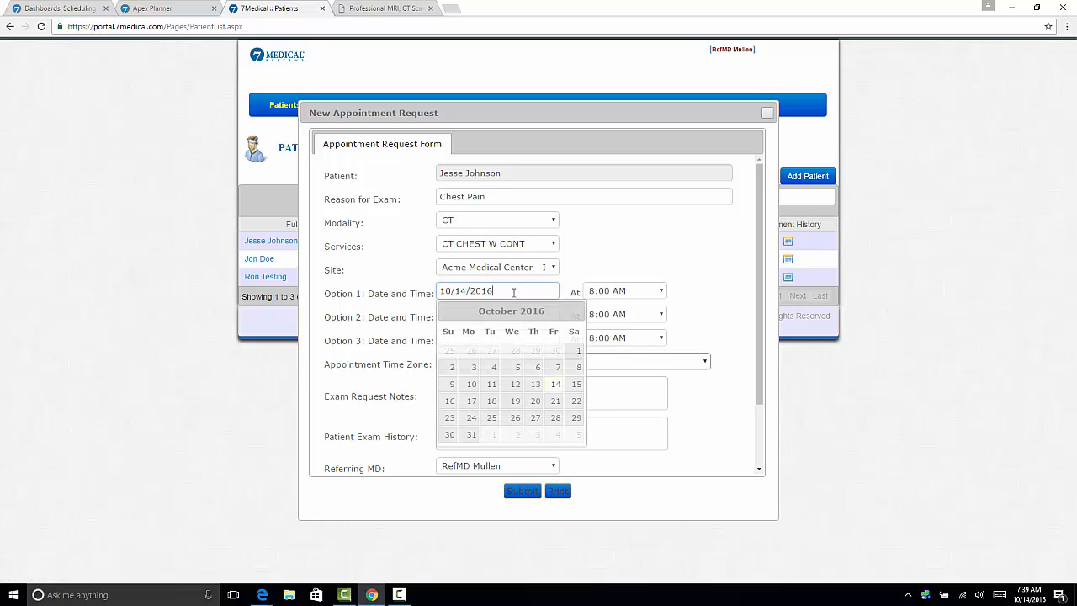
pyautogui.click(594, 291)
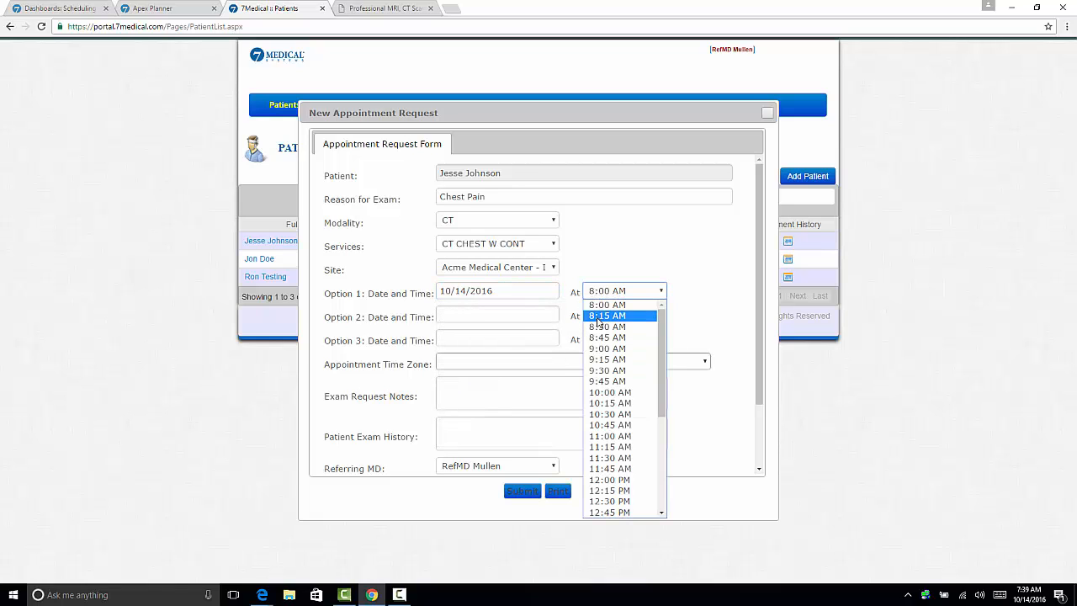
pyautogui.scroll(-3, 599, 334)
pyautogui.scroll(-2, 598, 334)
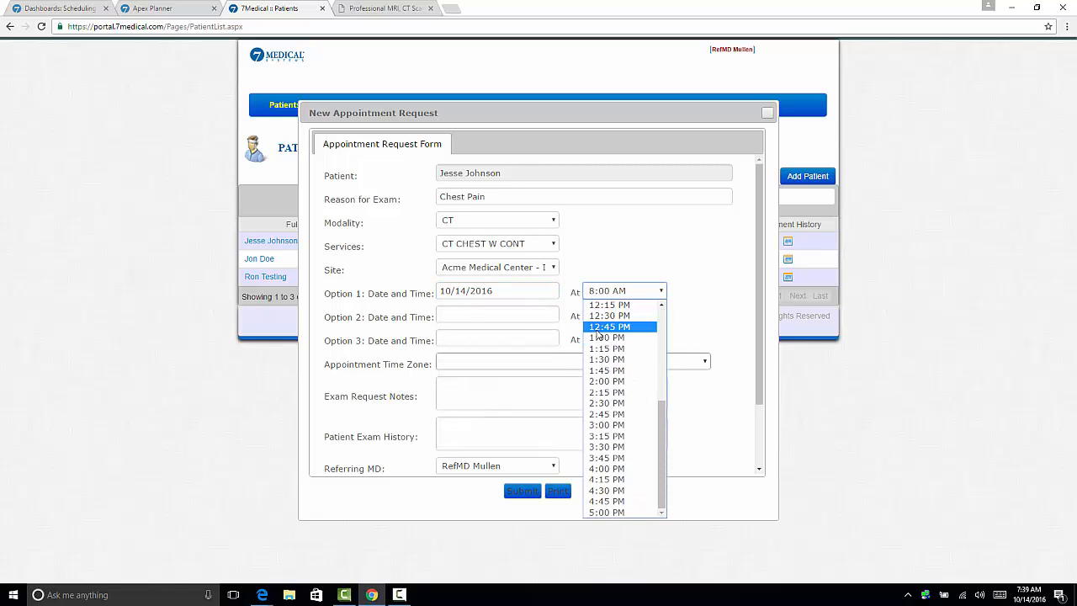
pyautogui.click(607, 469)
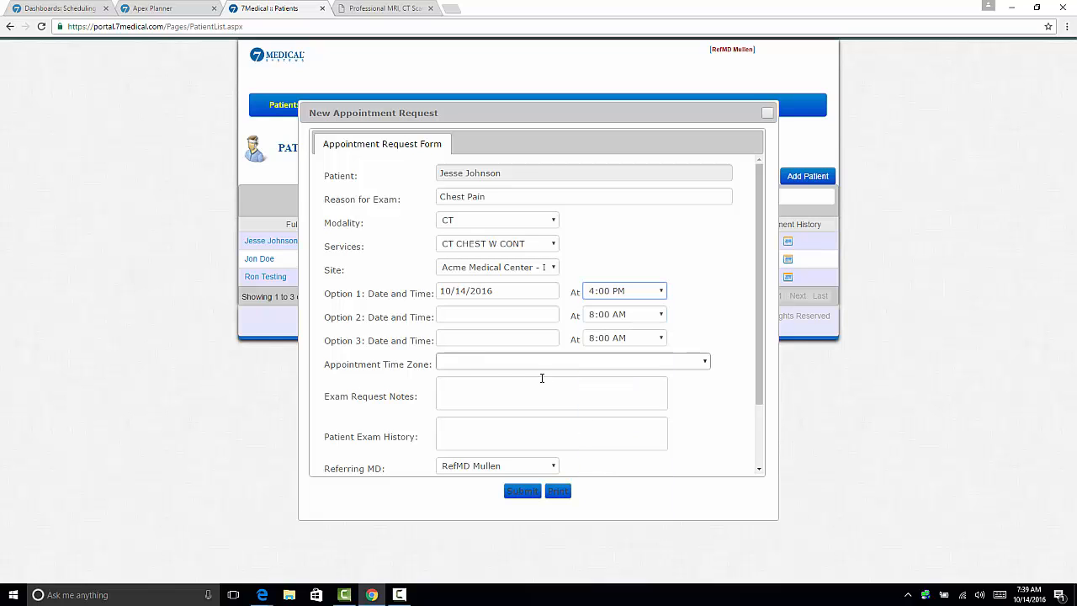
# Set the second date and time option of the appointment request to 10/14/2016 at 5:00 PM
pyautogui.click(509, 315)
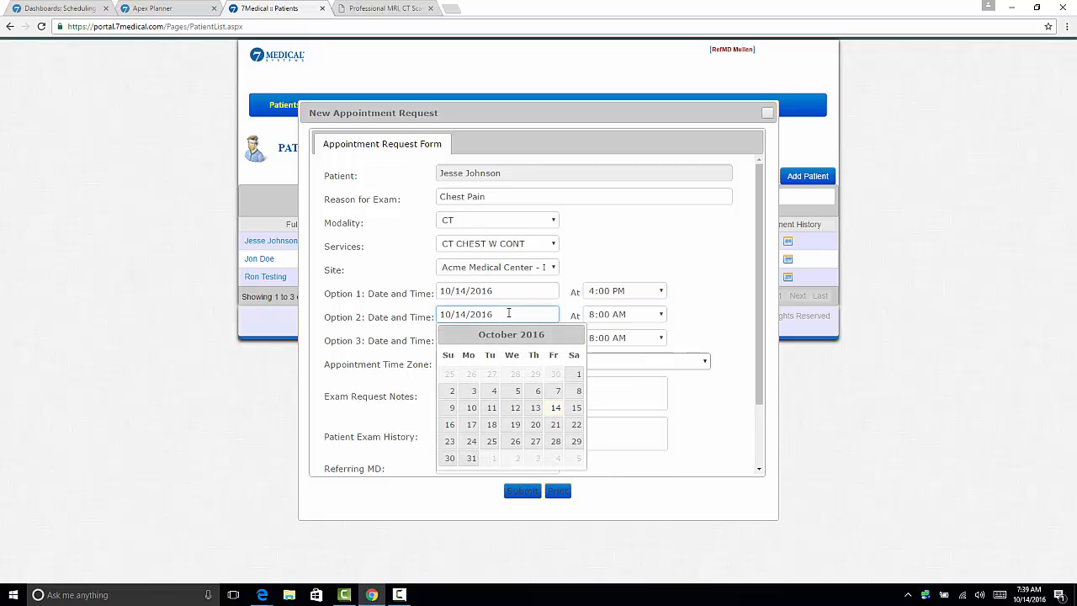
pyautogui.click(555, 408)
pyautogui.click(603, 318)
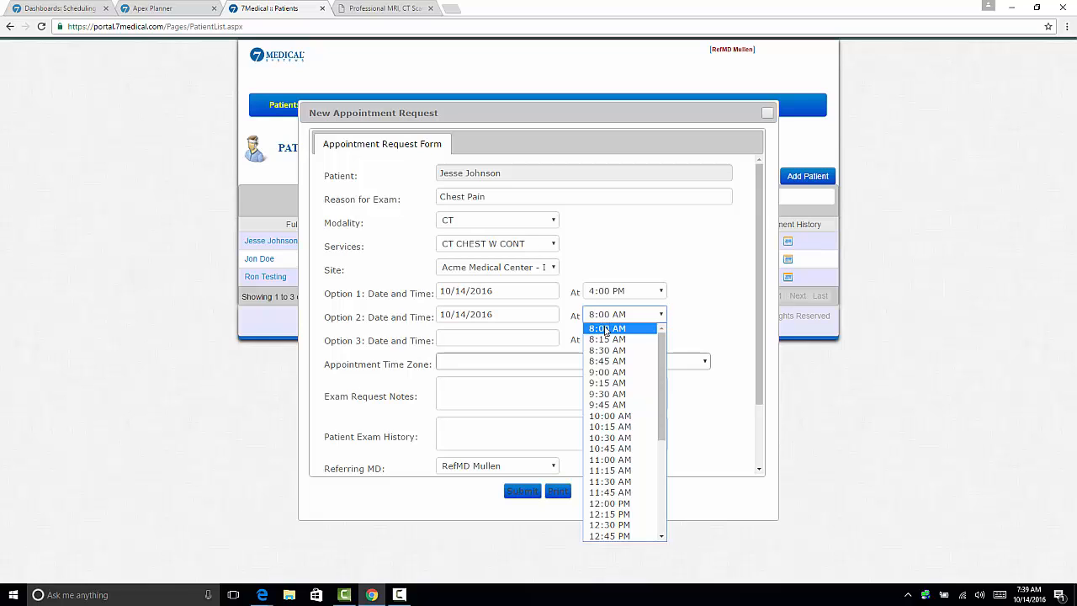
pyautogui.scroll(-6, 606, 379)
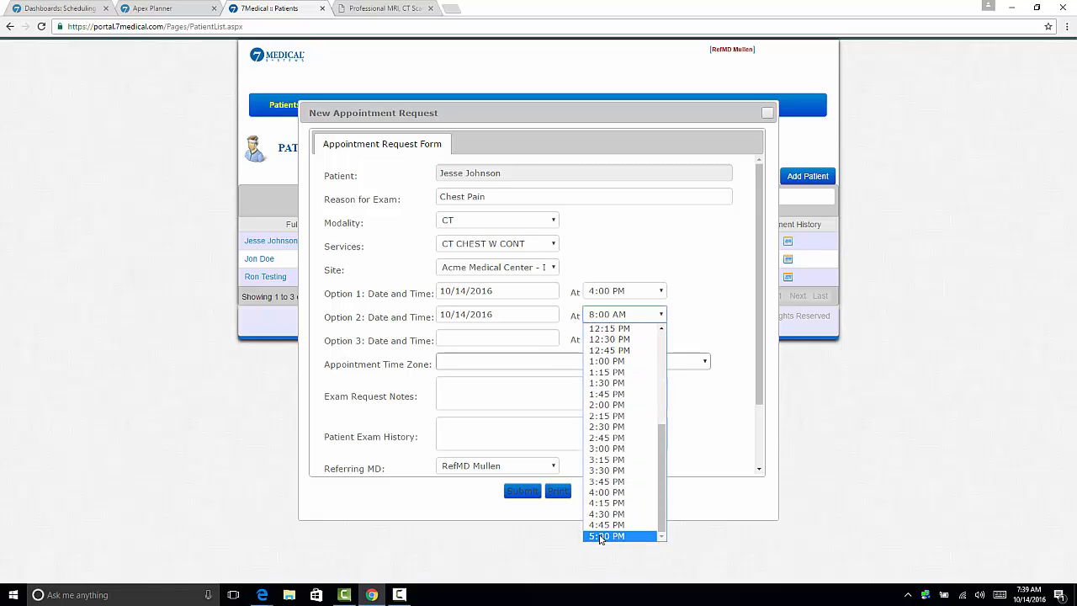
pyautogui.click(604, 536)
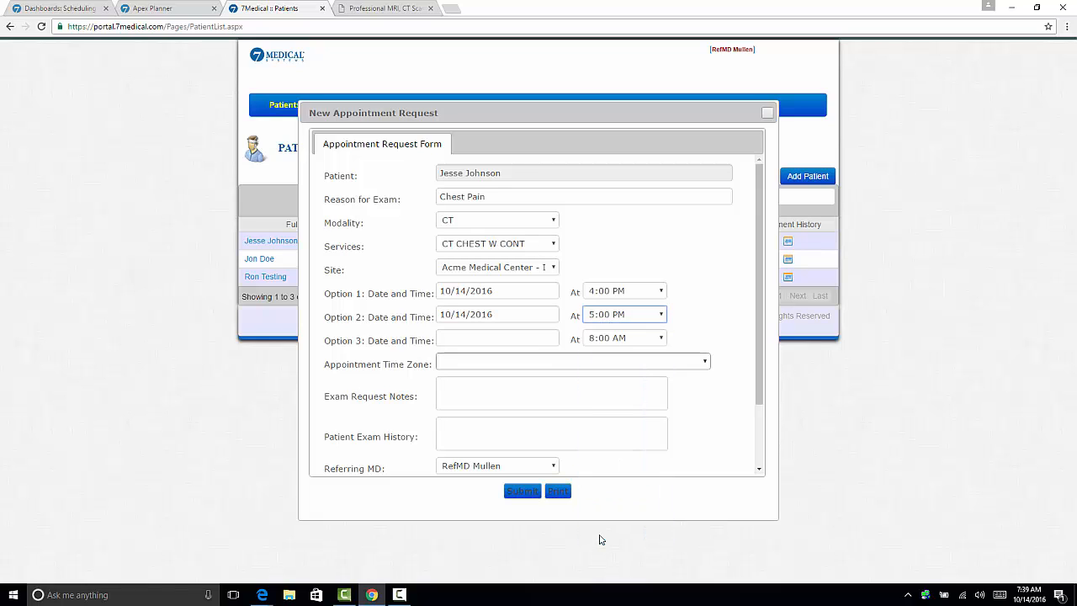
# Enter "I would like a CD to be included with exam." as the exam request notes
pyautogui.click(553, 392)
pyautogui.write('I woul')
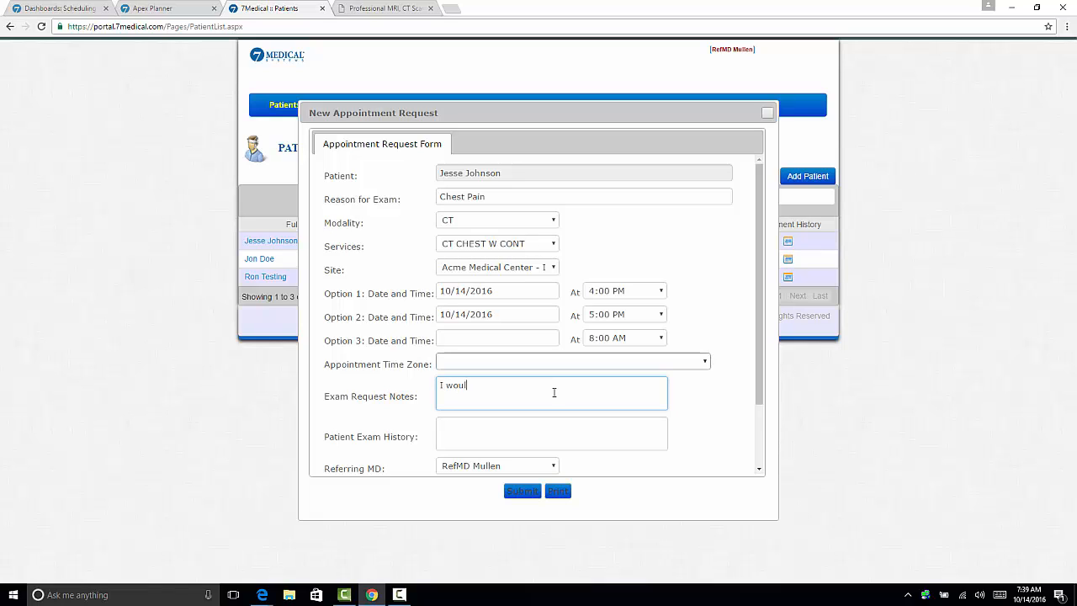
pyautogui.write('d like a CD to be includ')
pyautogui.write('ed with exam.')
pyautogui.press('Tab')
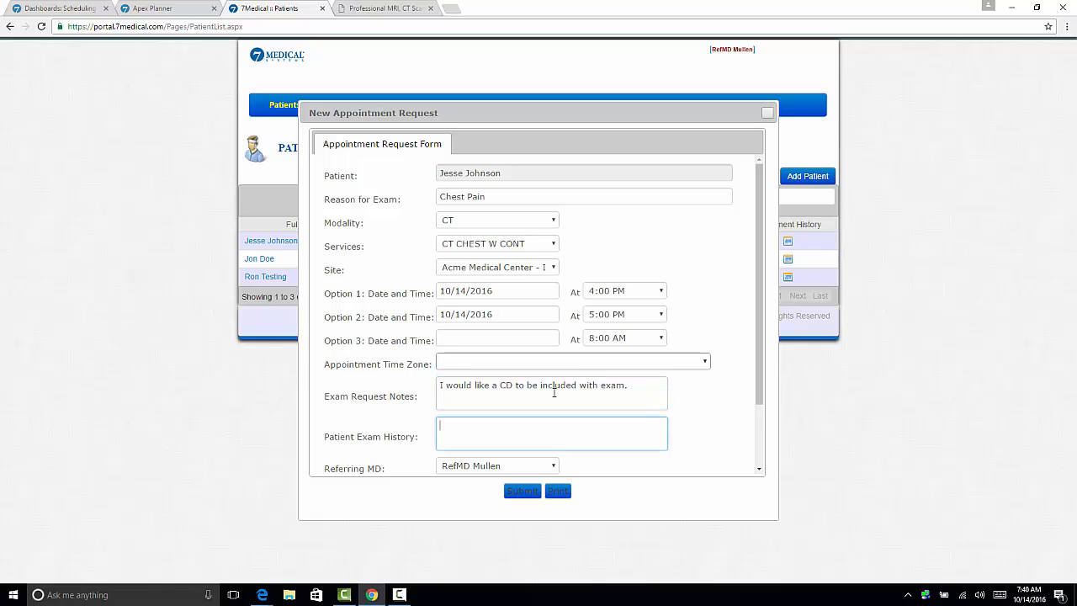
# Enter "2 Weeks of chest pain." as the patient exam history and try to submit the request
pyautogui.write('2 Weeks of chest pain.')
pyautogui.click(525, 492)
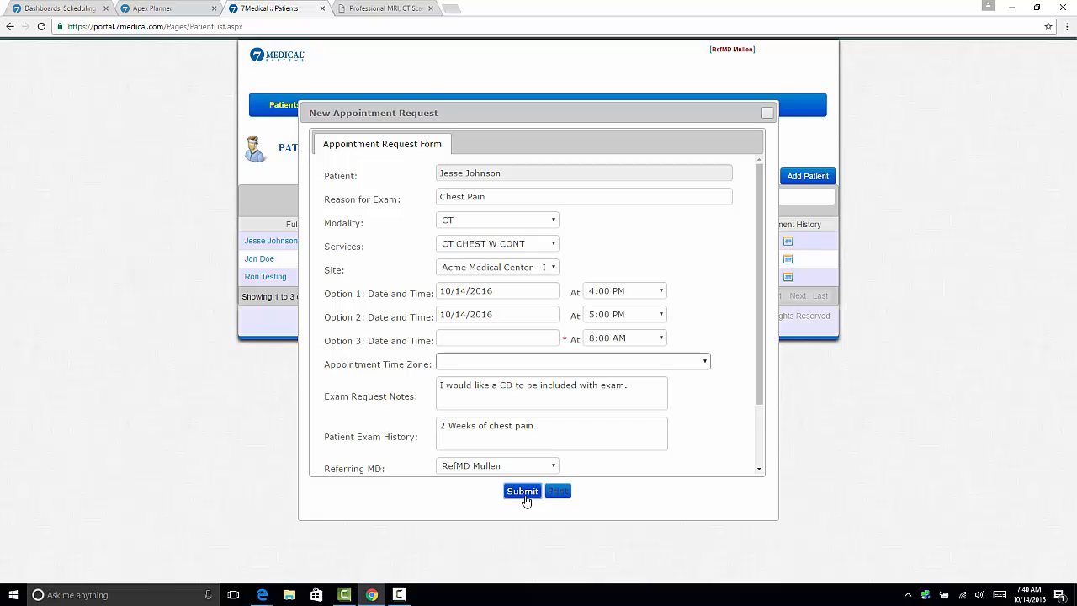
# Set the third date and time option to 10/14/2016 at 8:15 AM and submit the appointment request
pyautogui.click(510, 340)
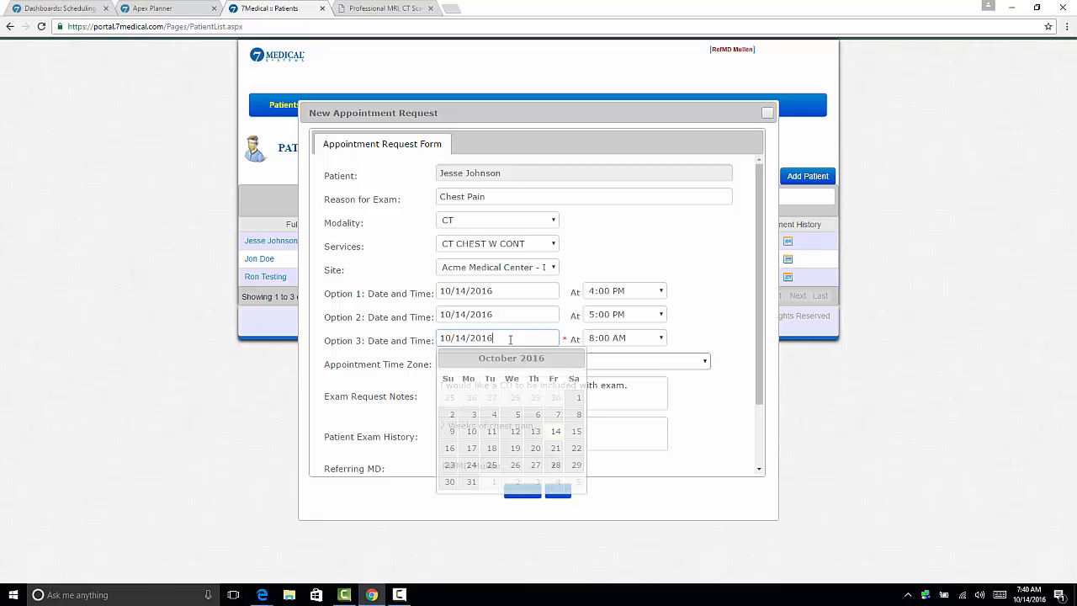
pyautogui.click(549, 433)
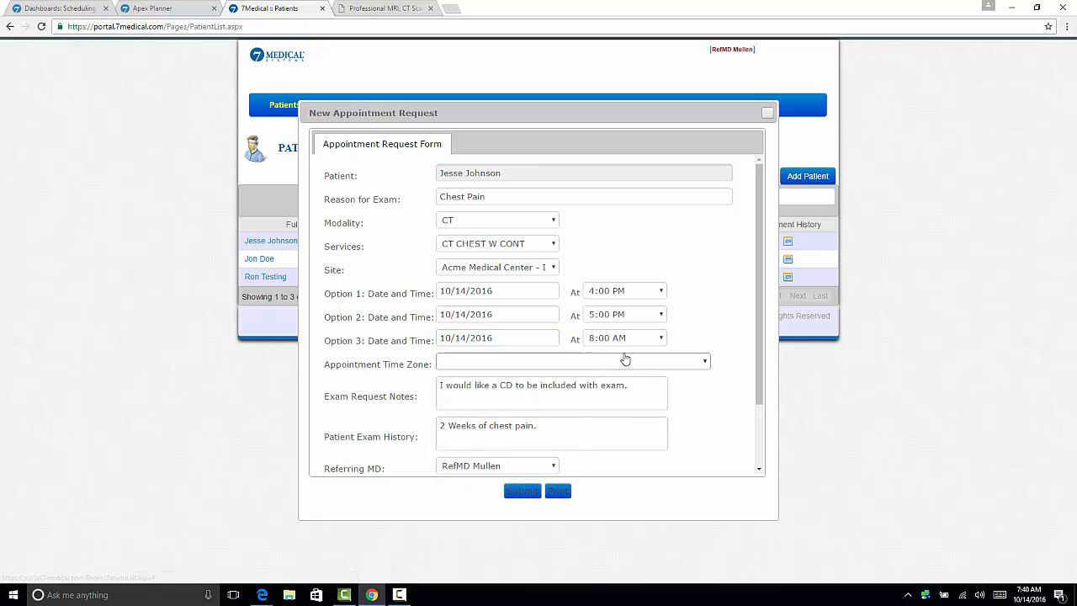
pyautogui.click(595, 339)
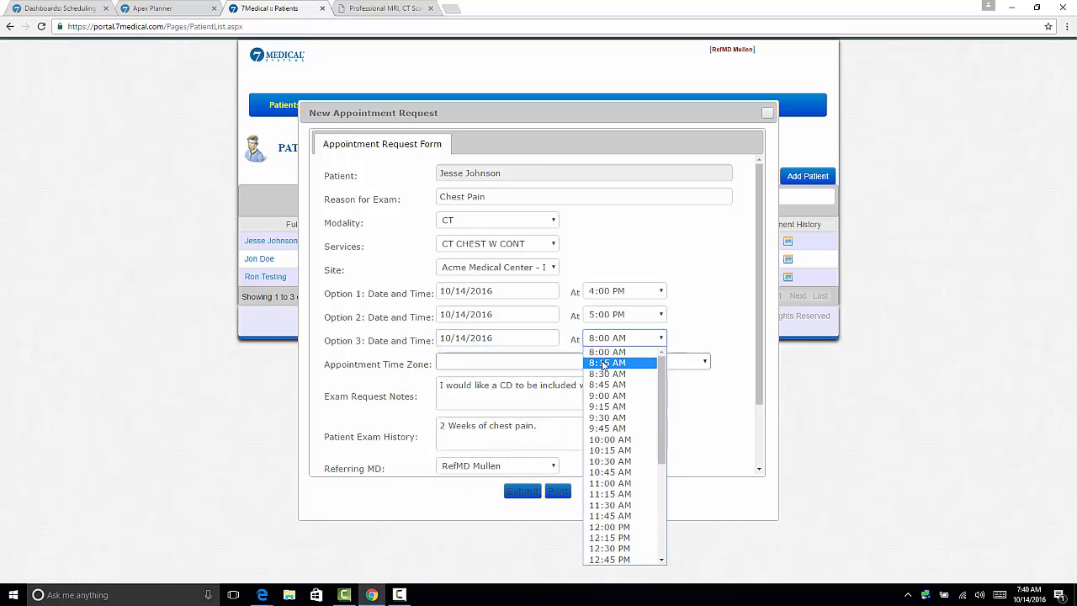
pyautogui.click(602, 362)
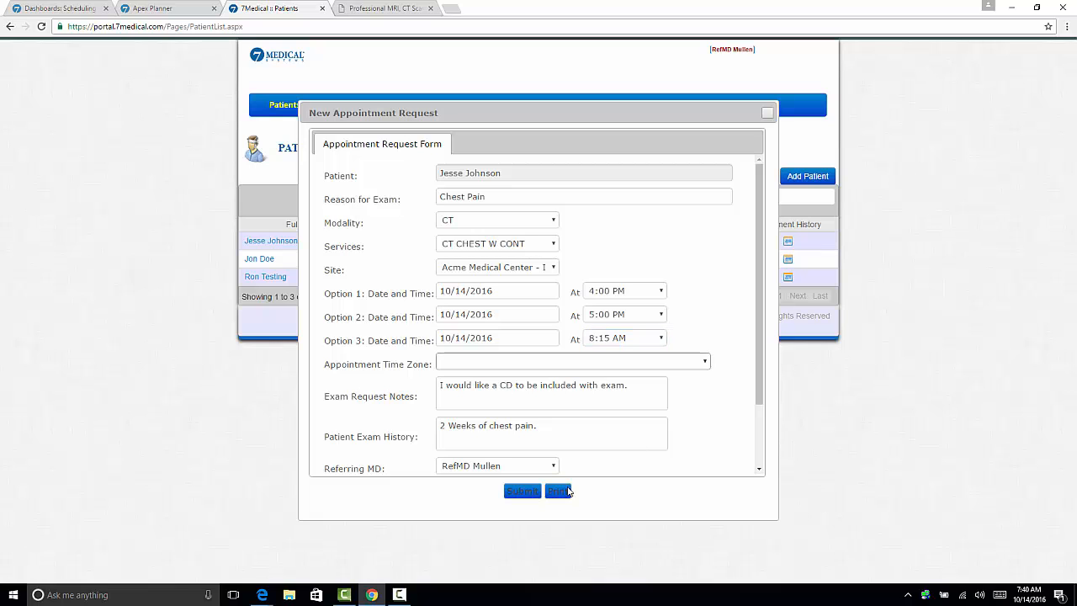
pyautogui.click(522, 492)
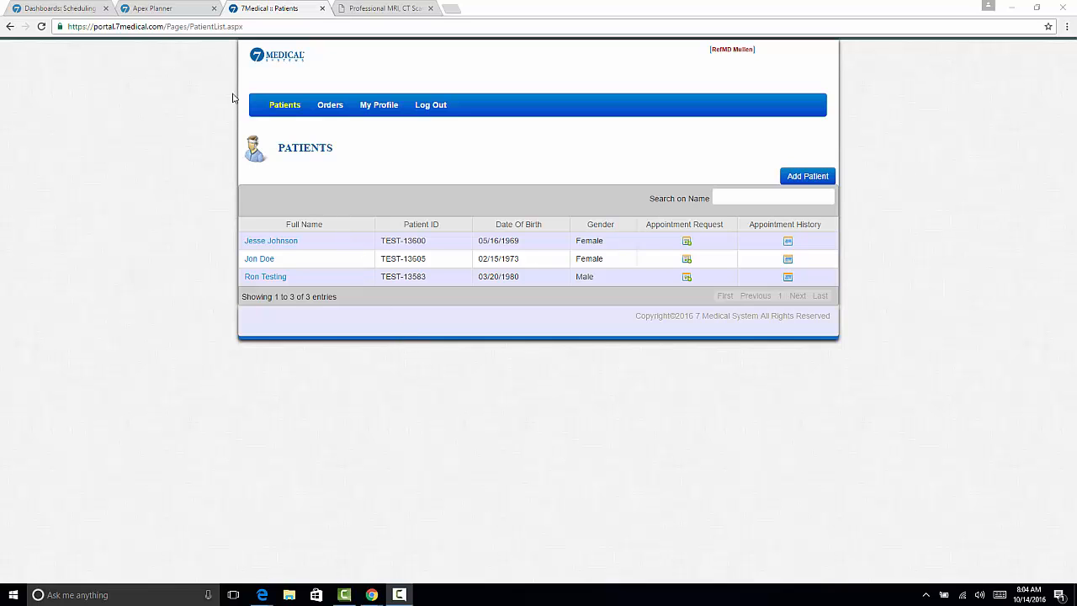
# Check Friday's 4 PM appointment in Apex Planner, and find the same request in the Scheduling dashboard's Appointments - Today (Scheduled) view
pyautogui.click(165, 11)
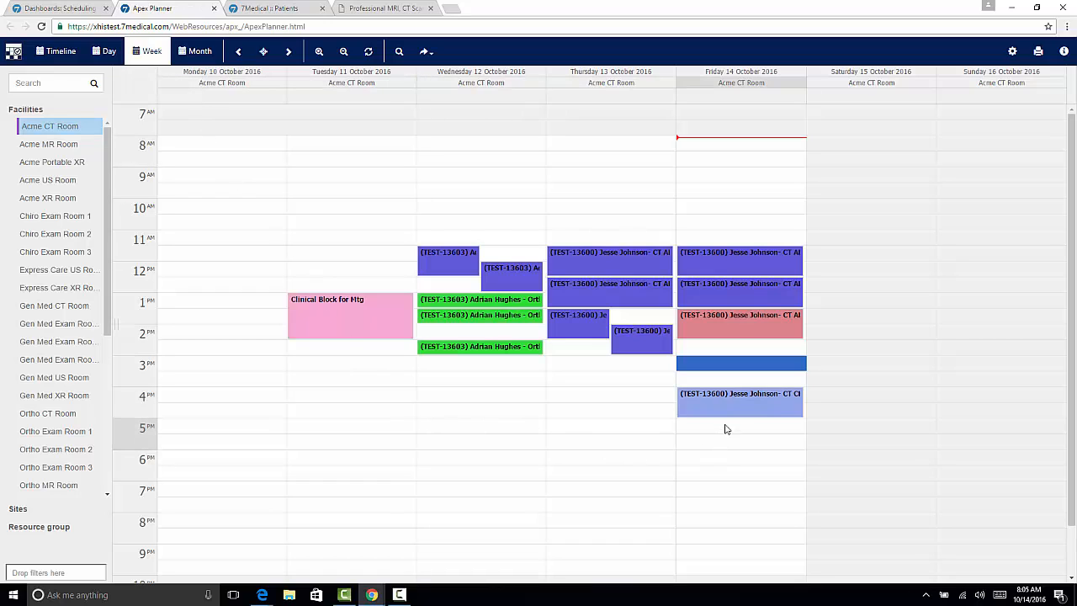
pyautogui.moveTo(729, 416)
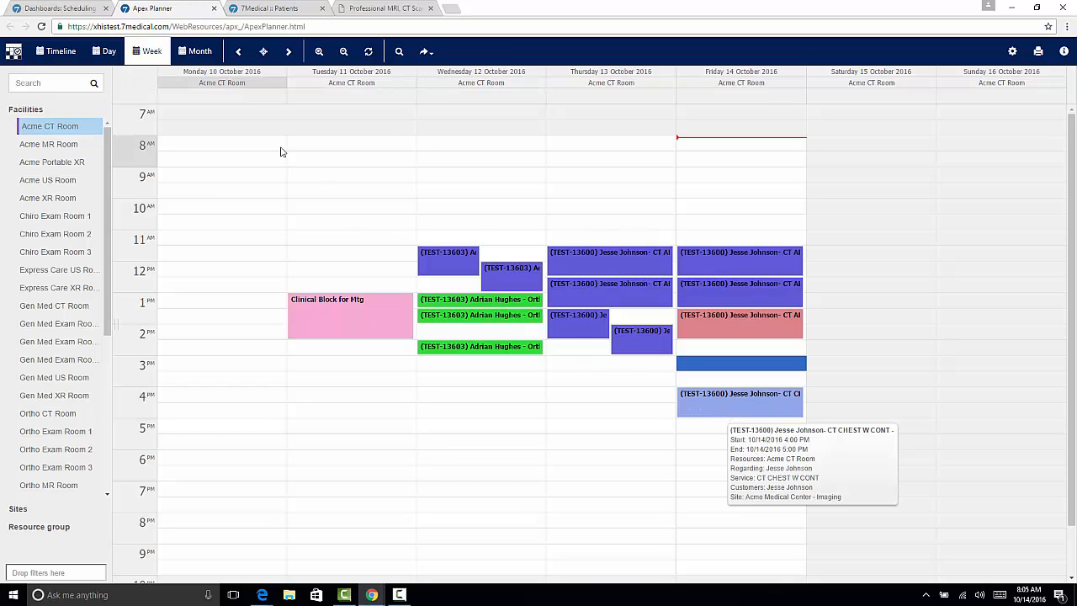
pyautogui.click(76, 14)
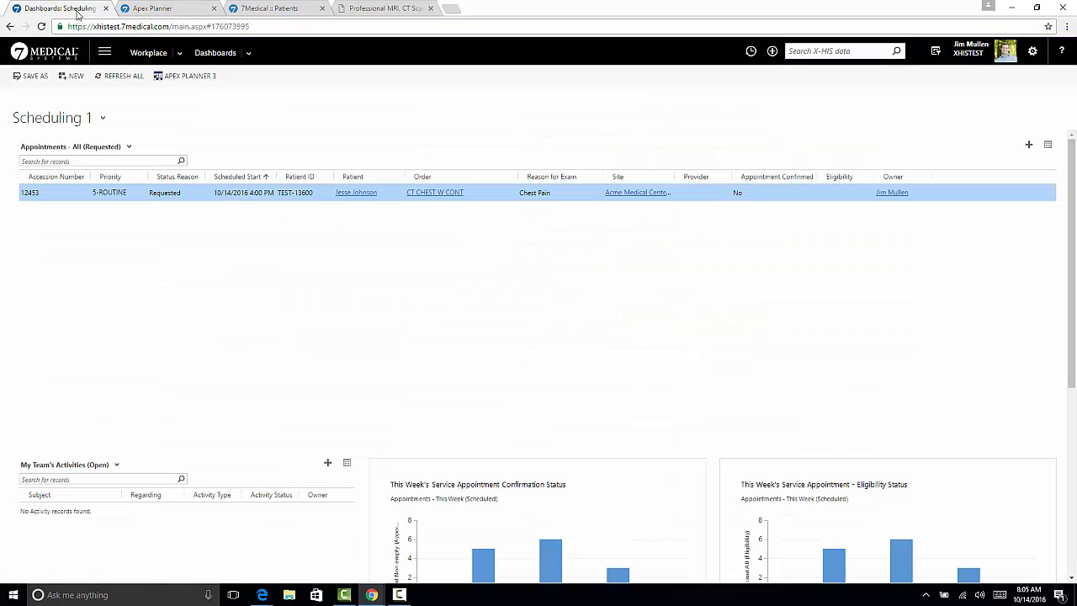
pyautogui.click(116, 149)
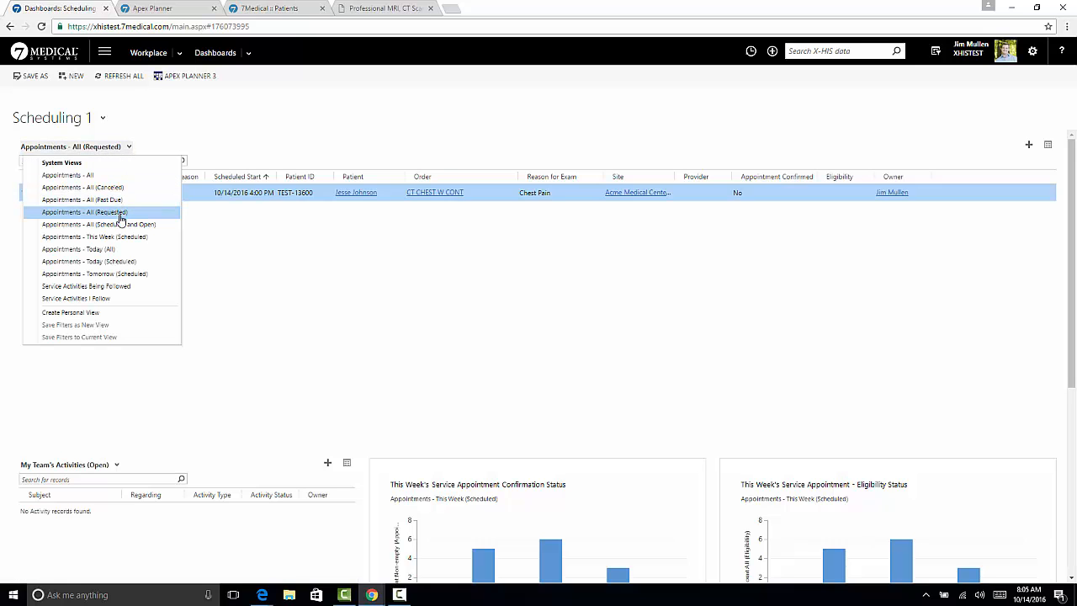
pyautogui.click(125, 261)
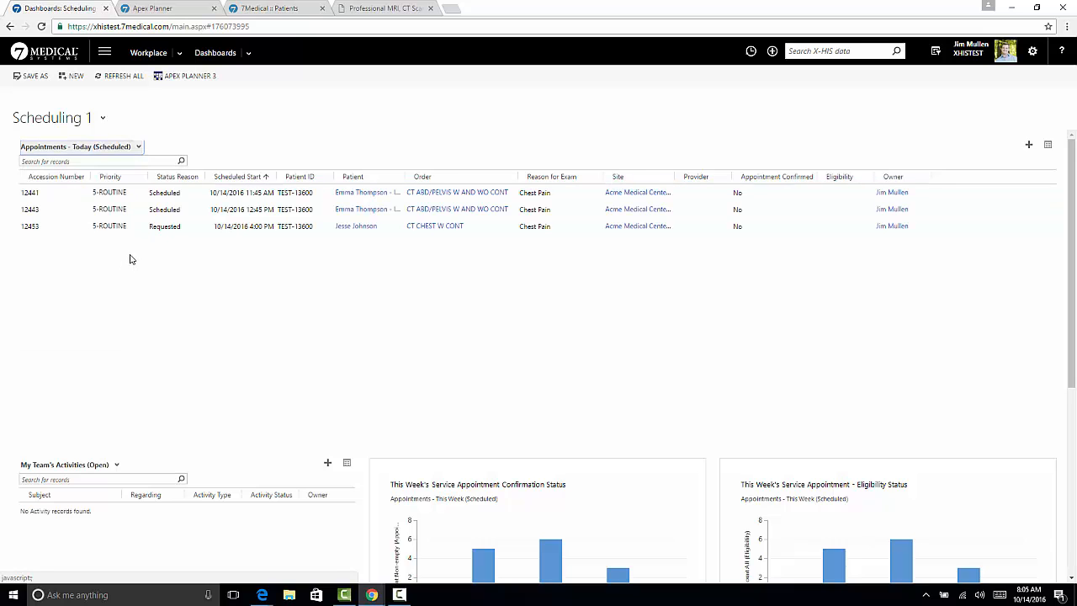
pyautogui.click(189, 231)
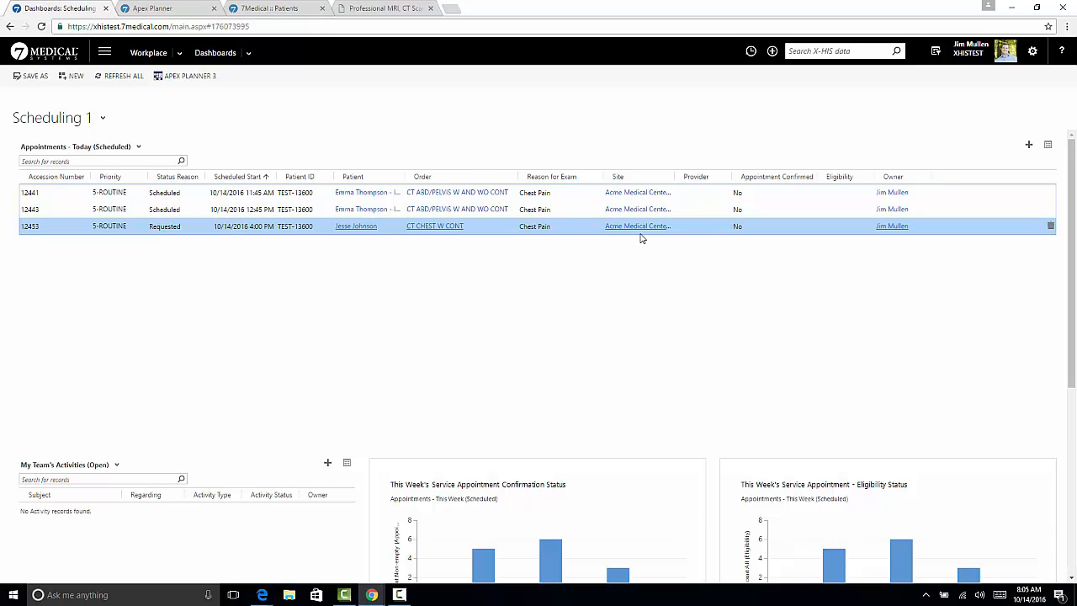
# Open Friday's 4 PM CT chest appointment in Apex Planner and review its Requested Appointments date and time options
pyautogui.click(187, 14)
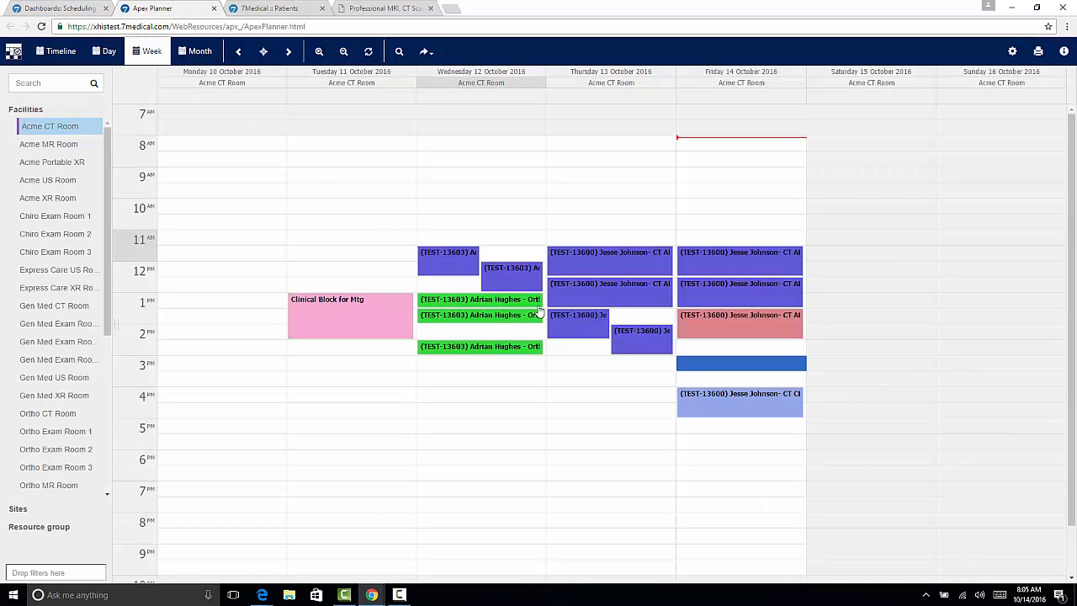
pyautogui.doubleClick(743, 402)
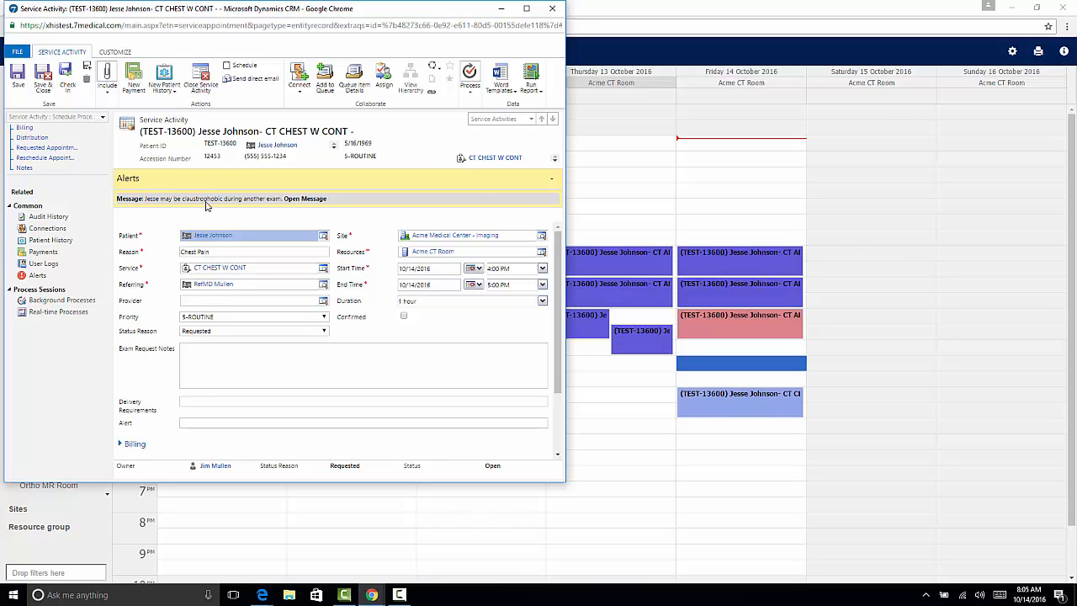
pyautogui.click(552, 180)
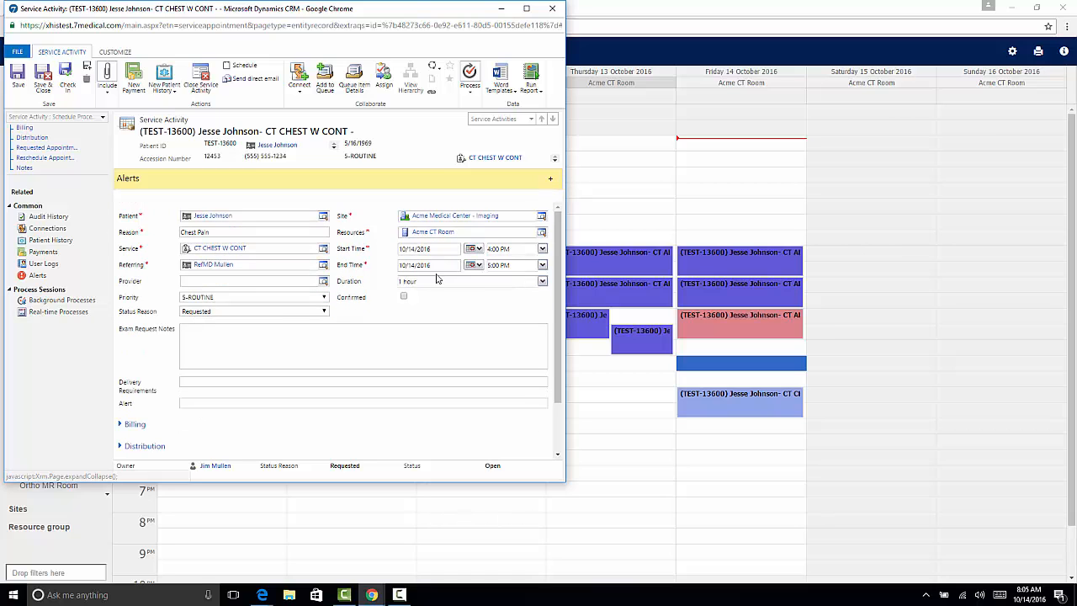
pyautogui.scroll(-2, 416, 303)
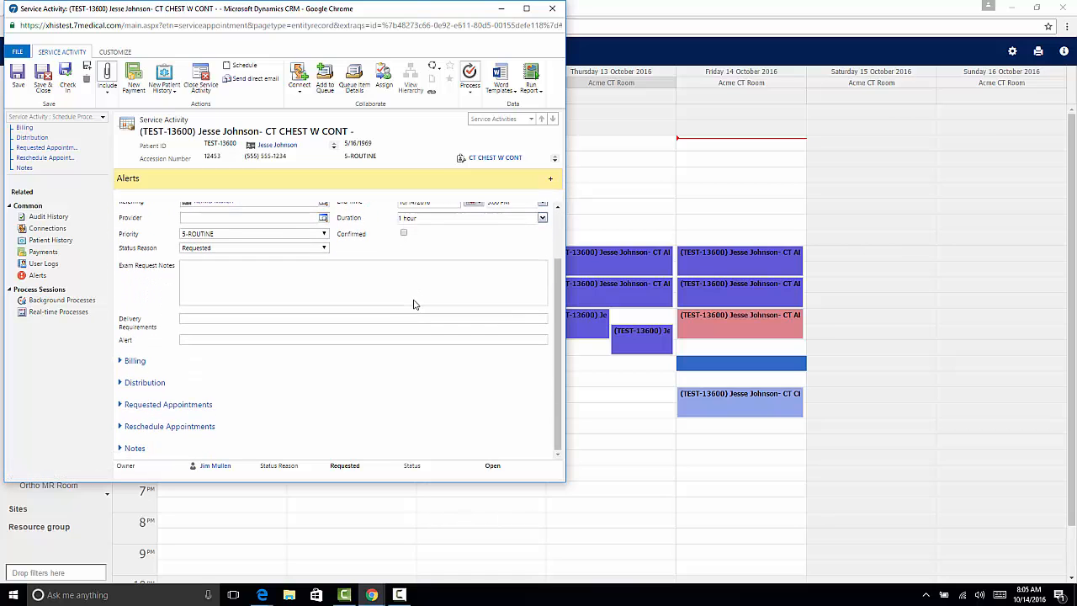
pyautogui.click(168, 426)
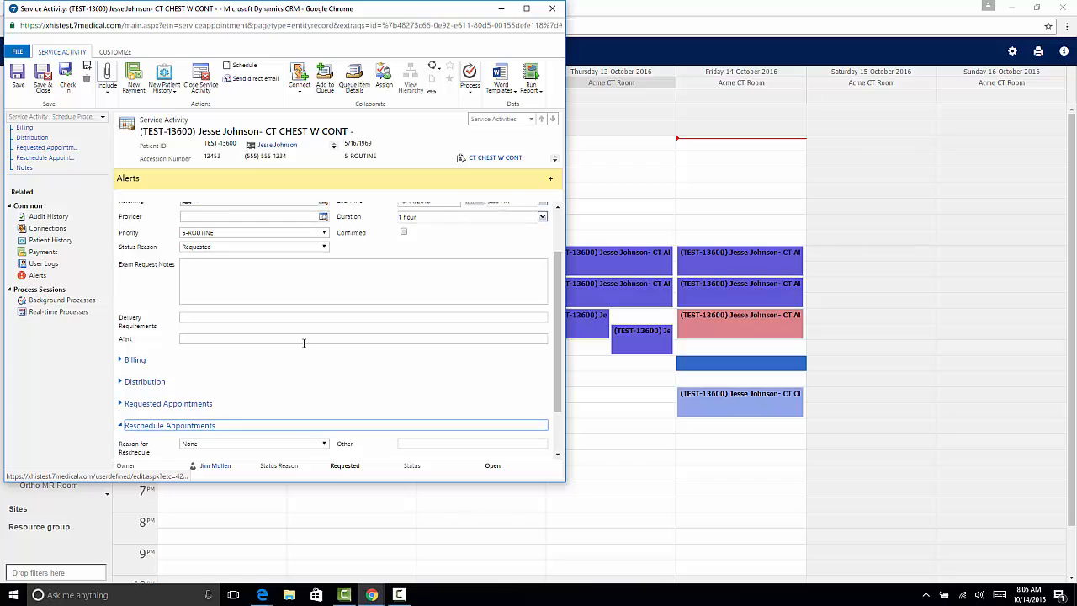
pyautogui.scroll(-2, 304, 345)
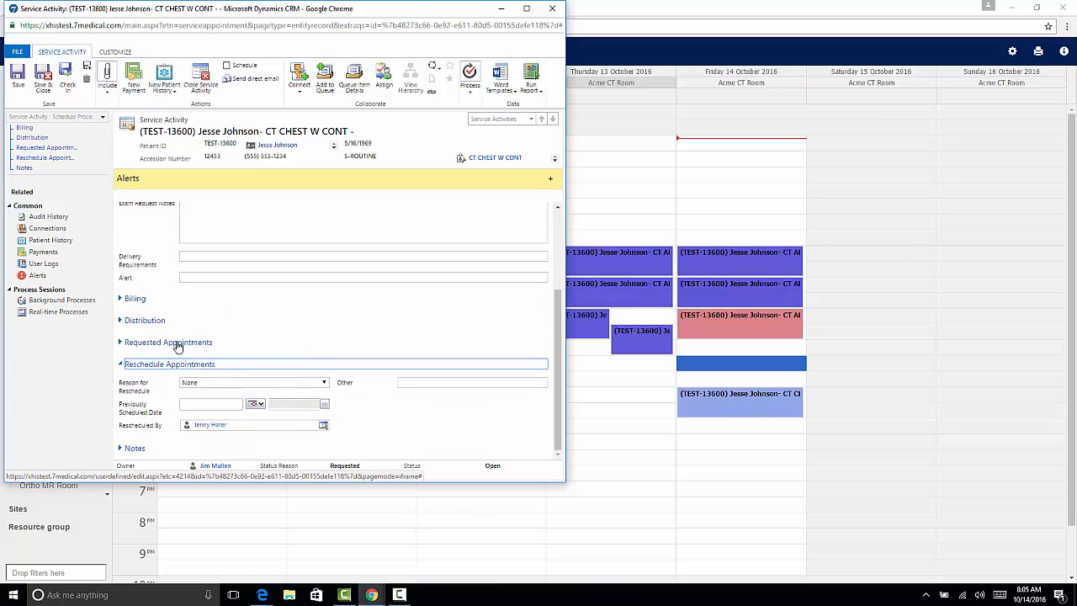
pyautogui.click(175, 371)
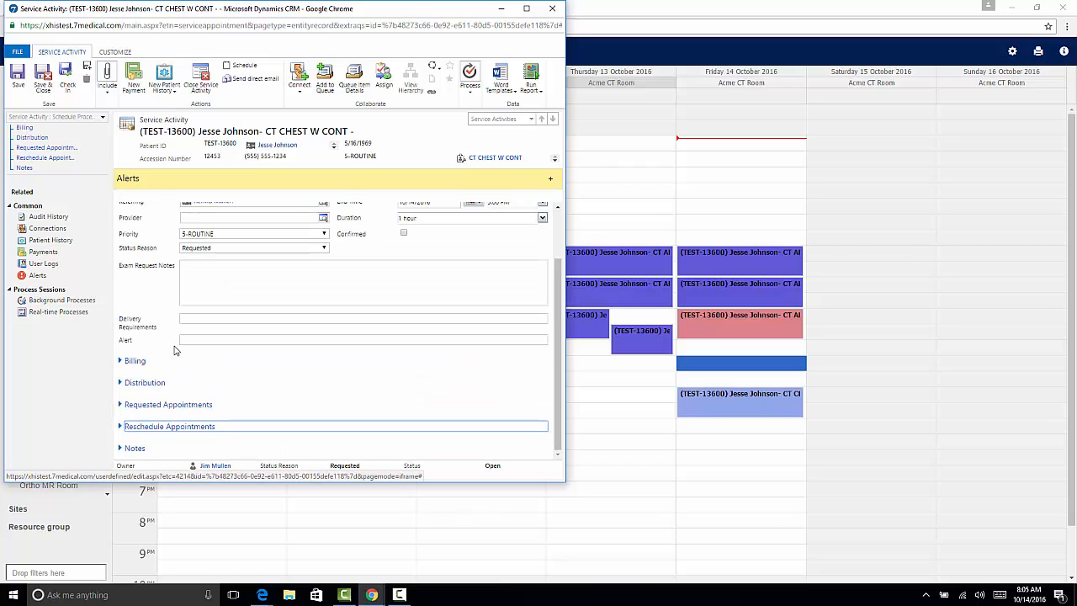
pyautogui.click(175, 405)
pyautogui.scroll(-2, 180, 405)
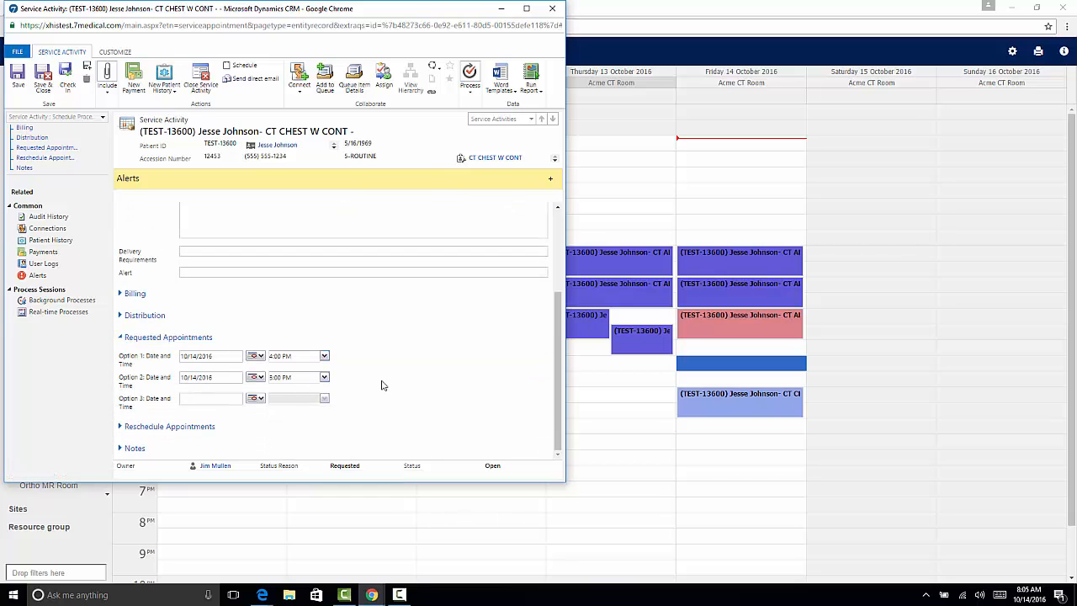
pyautogui.scroll(4, 382, 385)
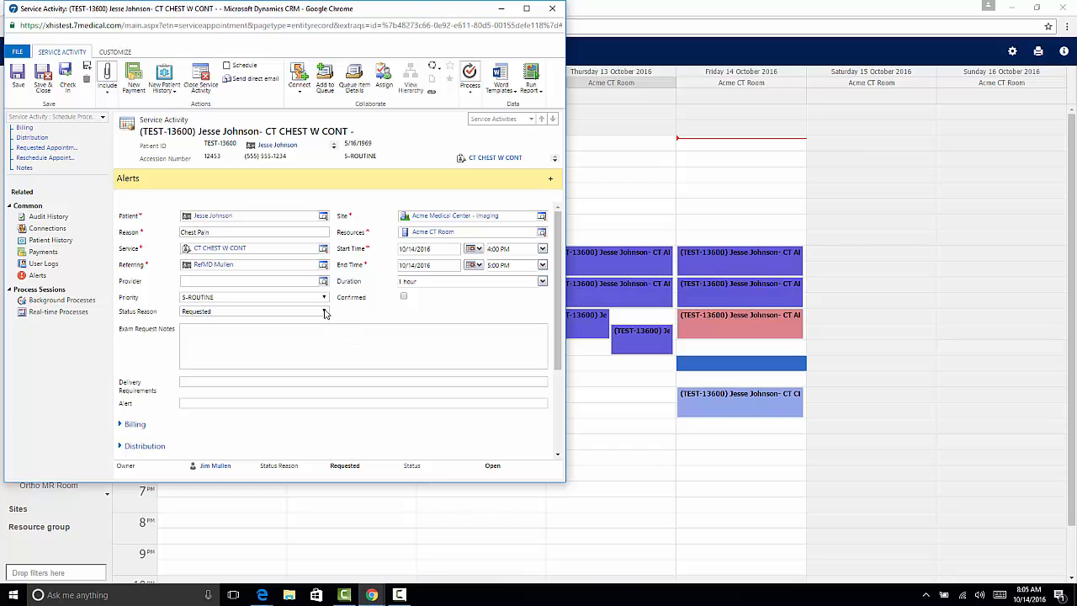
# Set the CT chest appointment's status reason to Scheduled, save and close it, and check its details in the planner
pyautogui.click(325, 312)
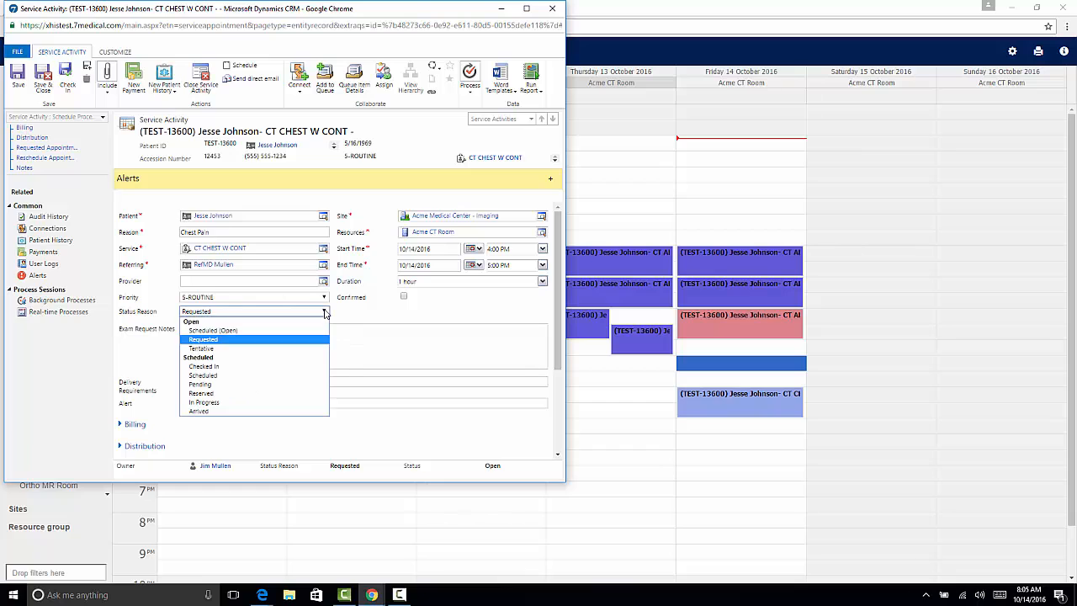
pyautogui.click(257, 375)
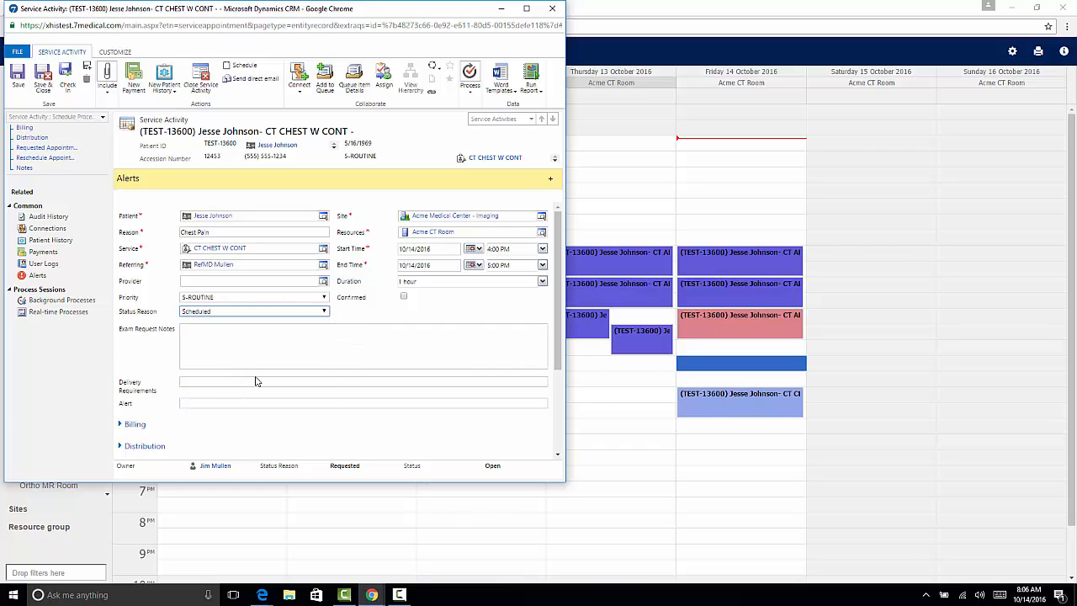
pyautogui.click(48, 90)
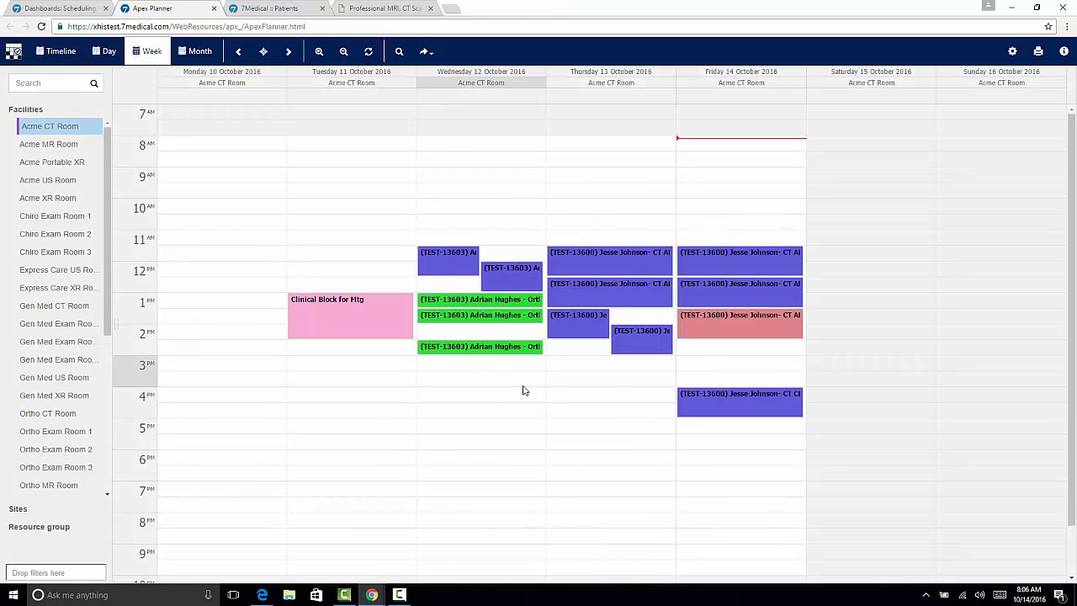
pyautogui.moveTo(731, 413)
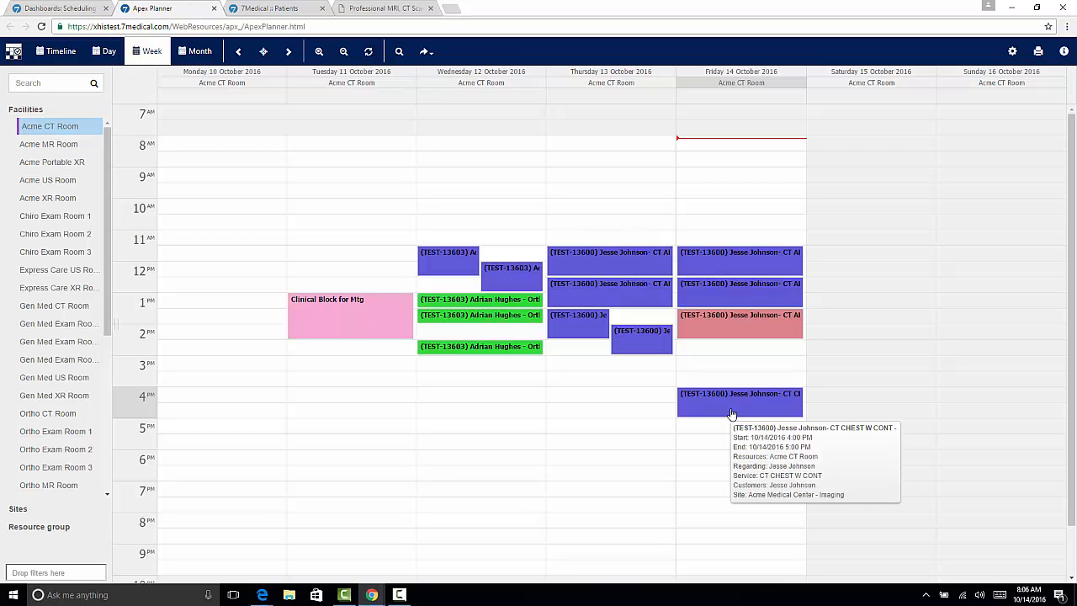
# Refresh the Scheduling dashboard and select the 4 PM CT CHEST W CONT appointment to check its status reason
pyautogui.click(68, 11)
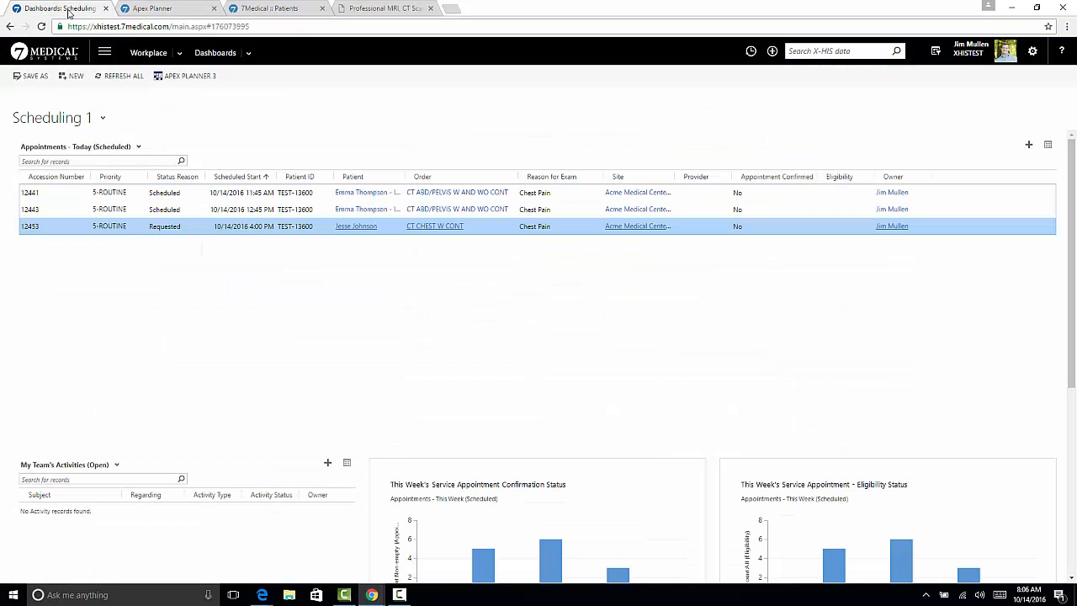
pyautogui.click(125, 75)
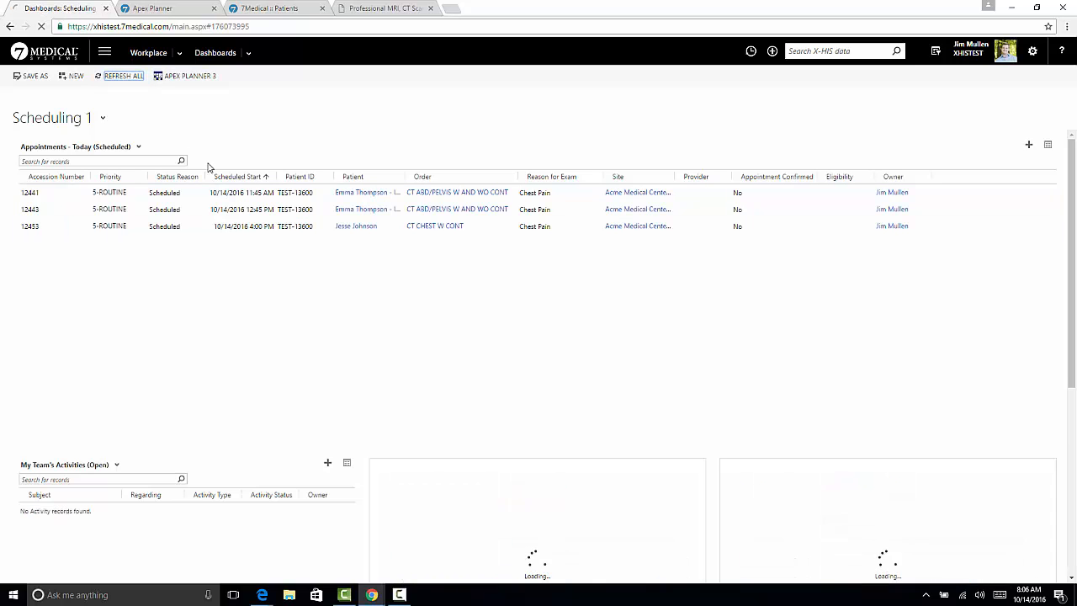
pyautogui.click(189, 232)
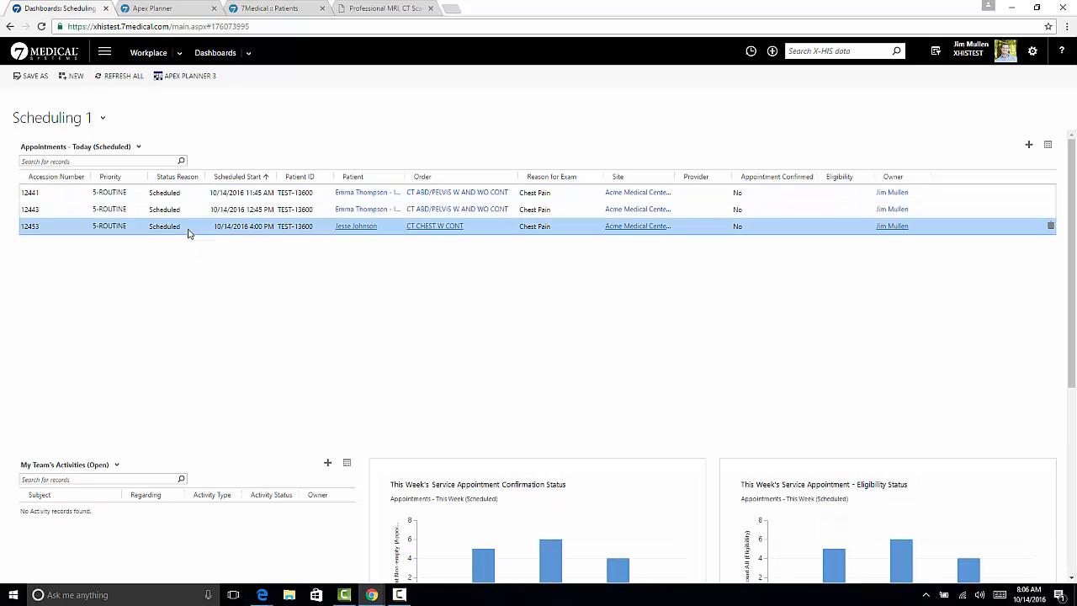
# Open the patient's contact record from the CT chest appointment and view the patient's list of all appointments
pyautogui.click(354, 229)
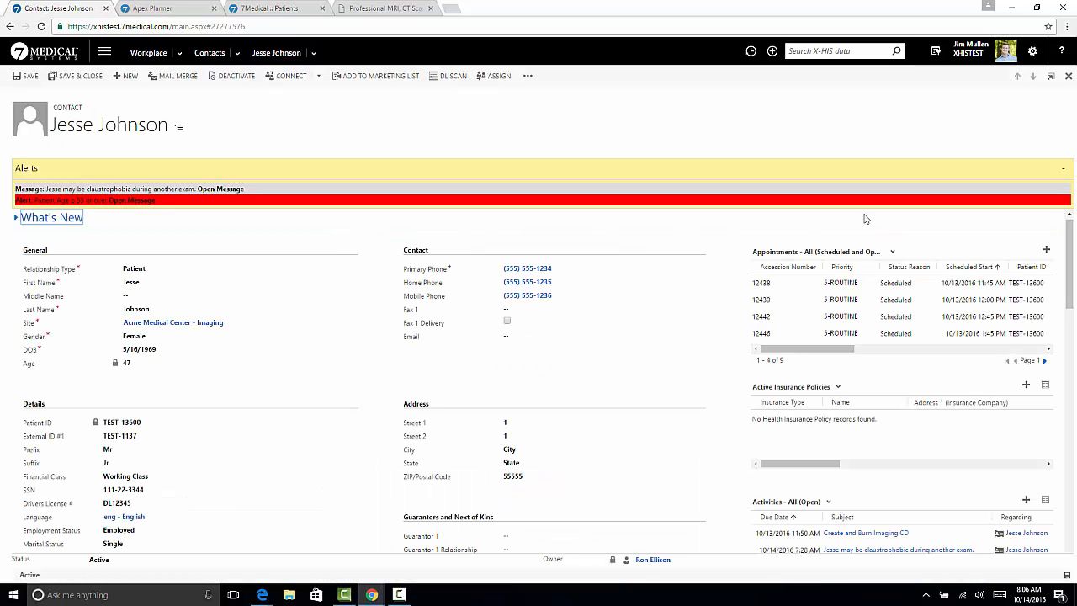
pyautogui.click(1064, 172)
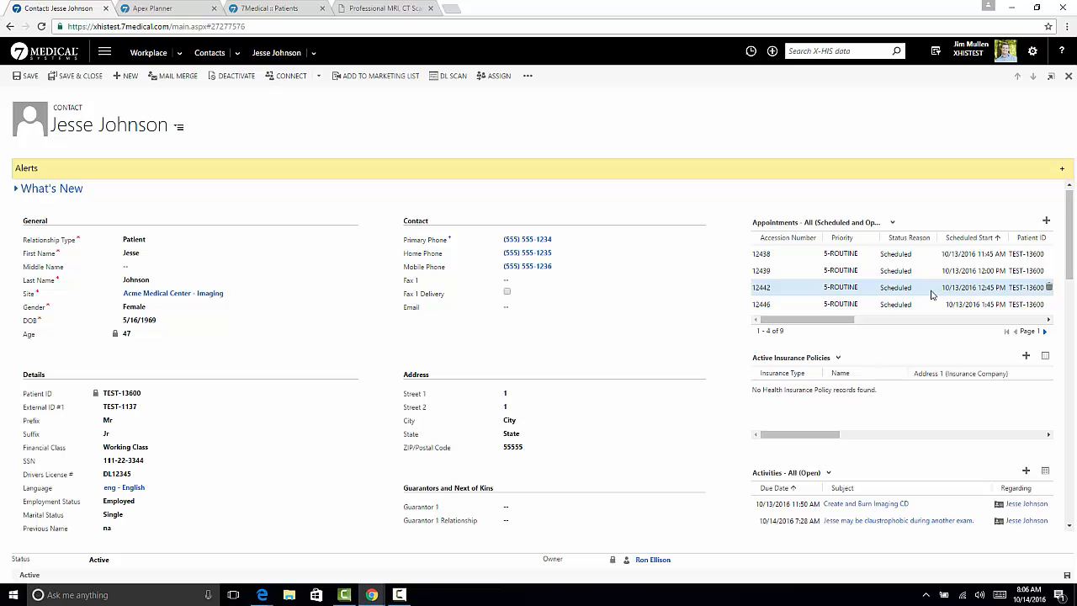
pyautogui.click(315, 54)
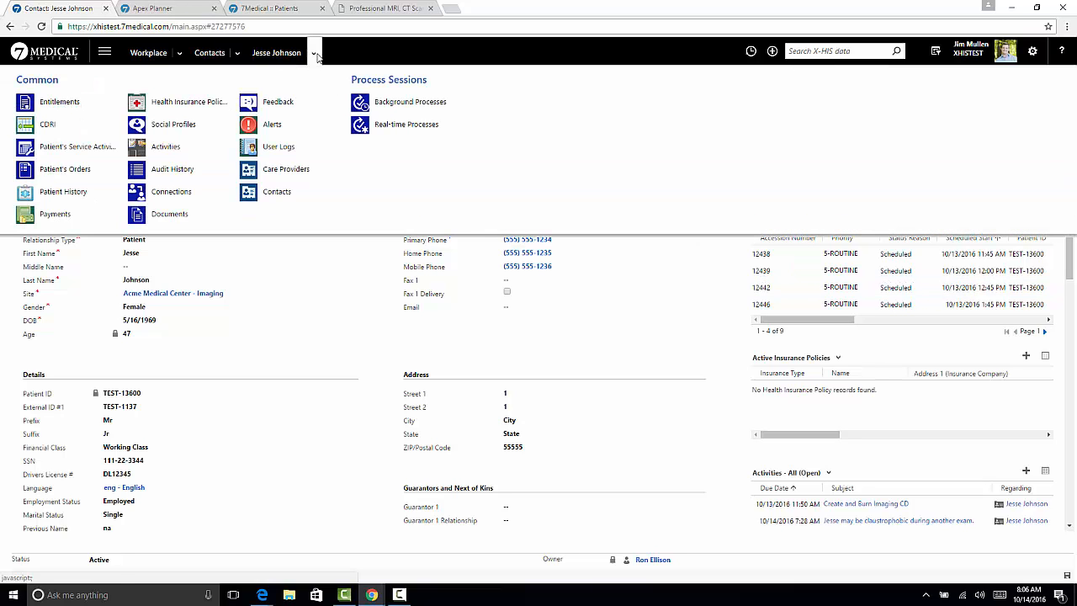
pyautogui.click(86, 171)
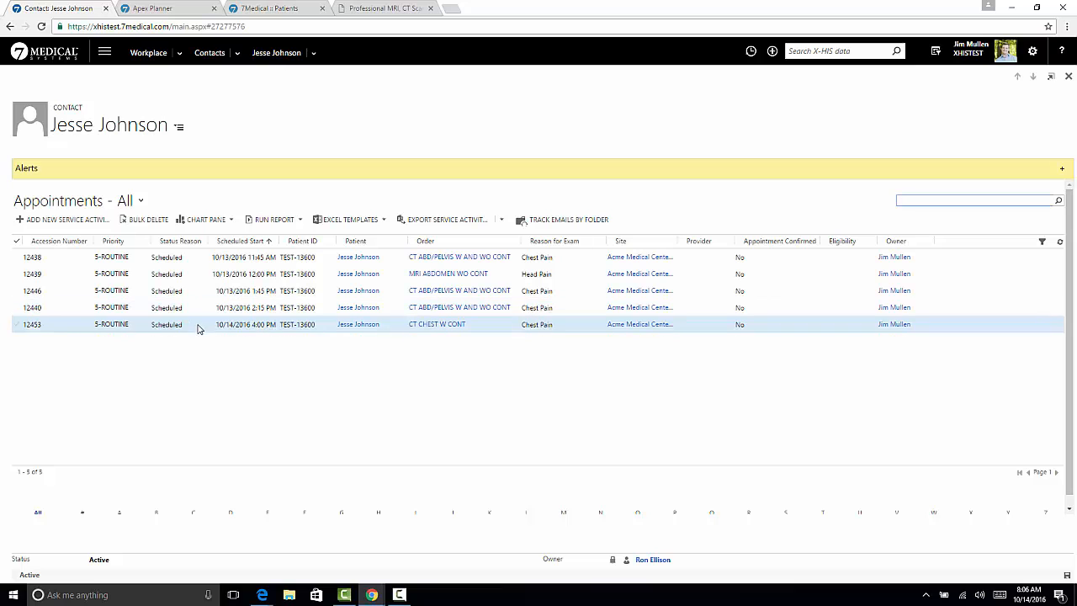
# Open the high-priority claustrophobia task from the patient's activities and mark it complete
pyautogui.click(315, 54)
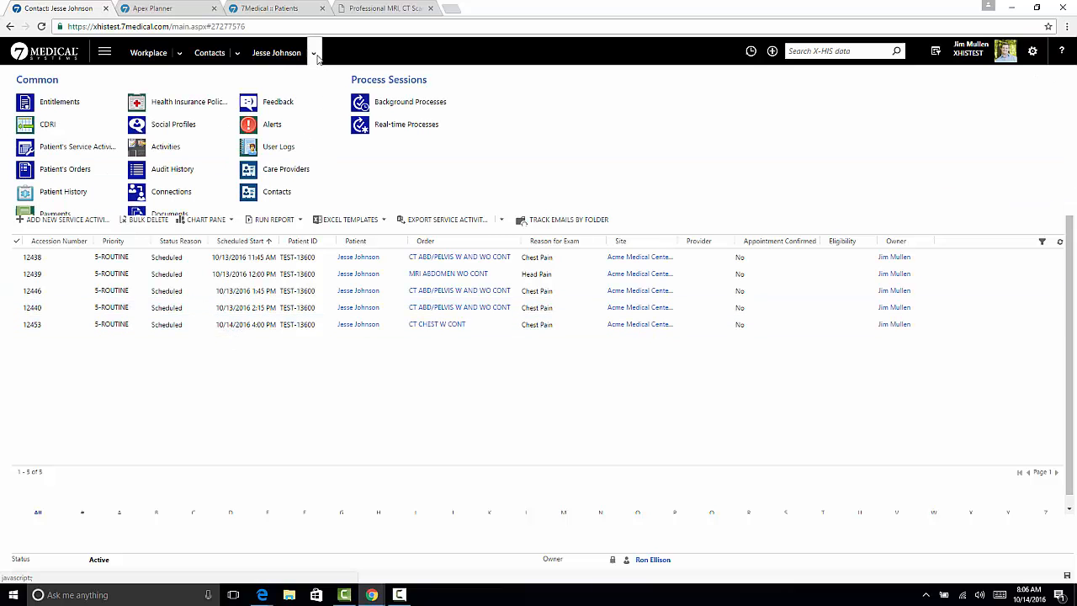
pyautogui.click(169, 155)
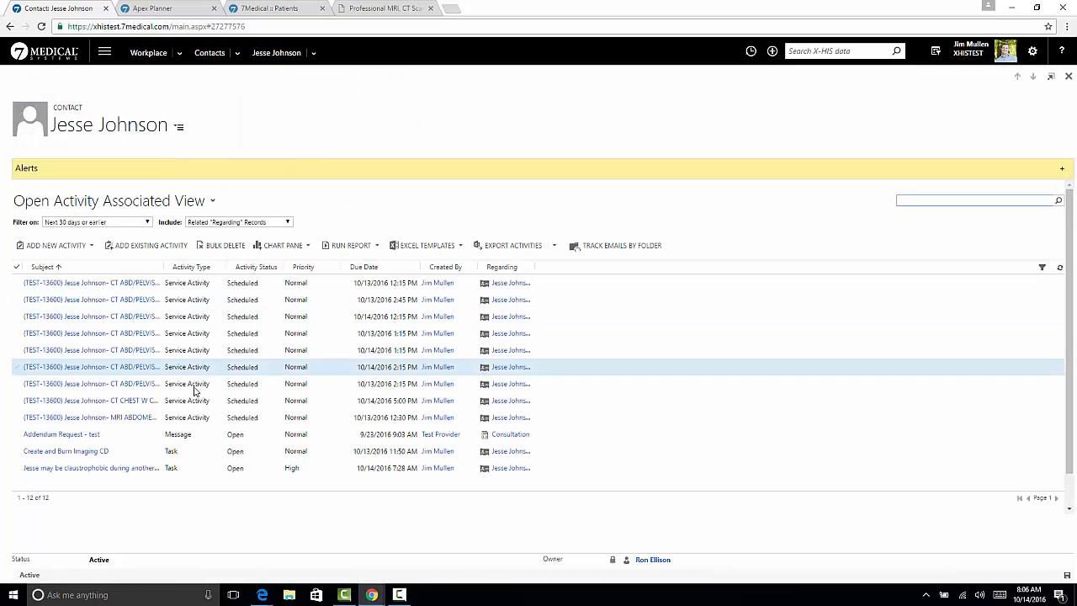
pyautogui.click(194, 470)
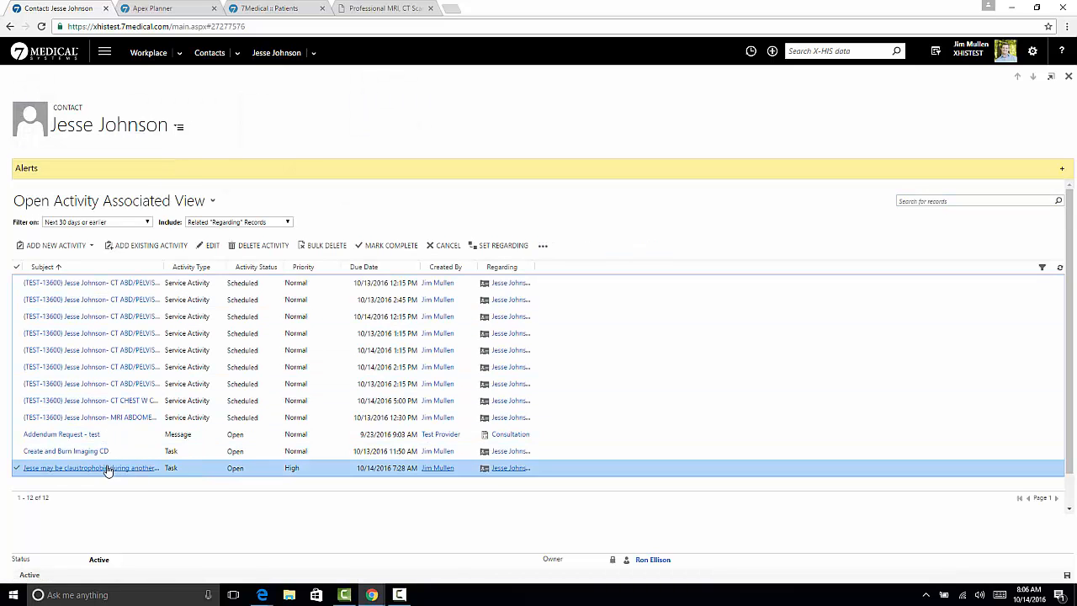
pyautogui.doubleClick(210, 471)
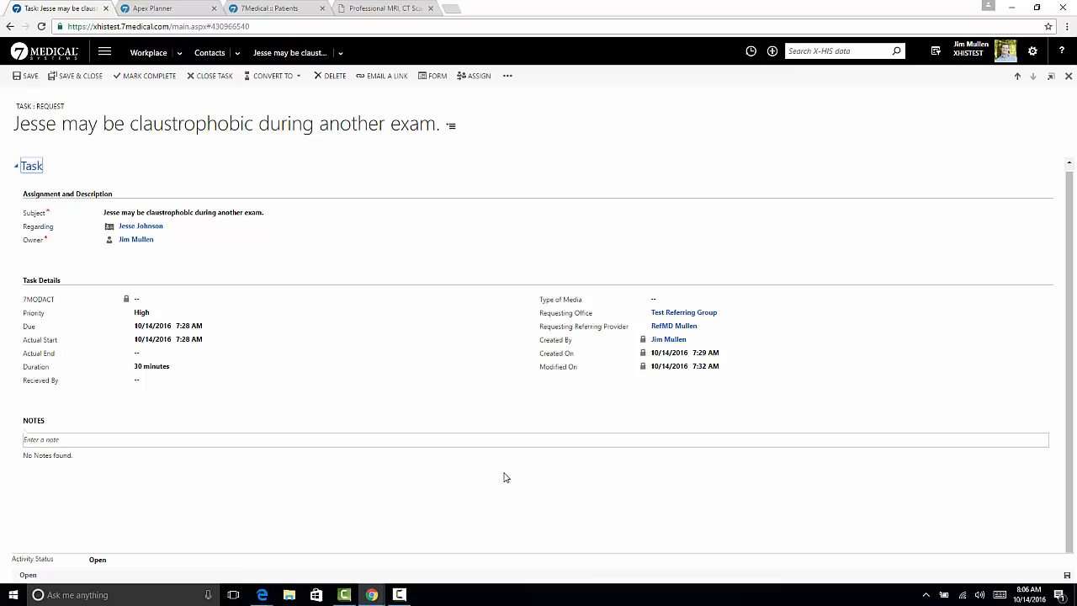
pyautogui.click(148, 76)
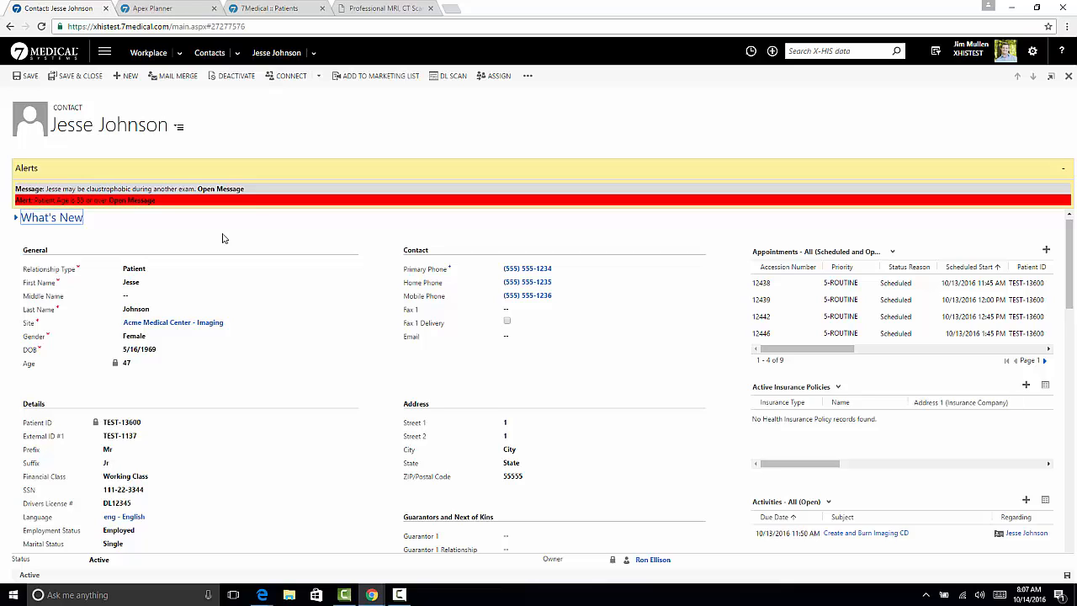
# List the patient's care providers and open the referring physician's contact record
pyautogui.click(315, 54)
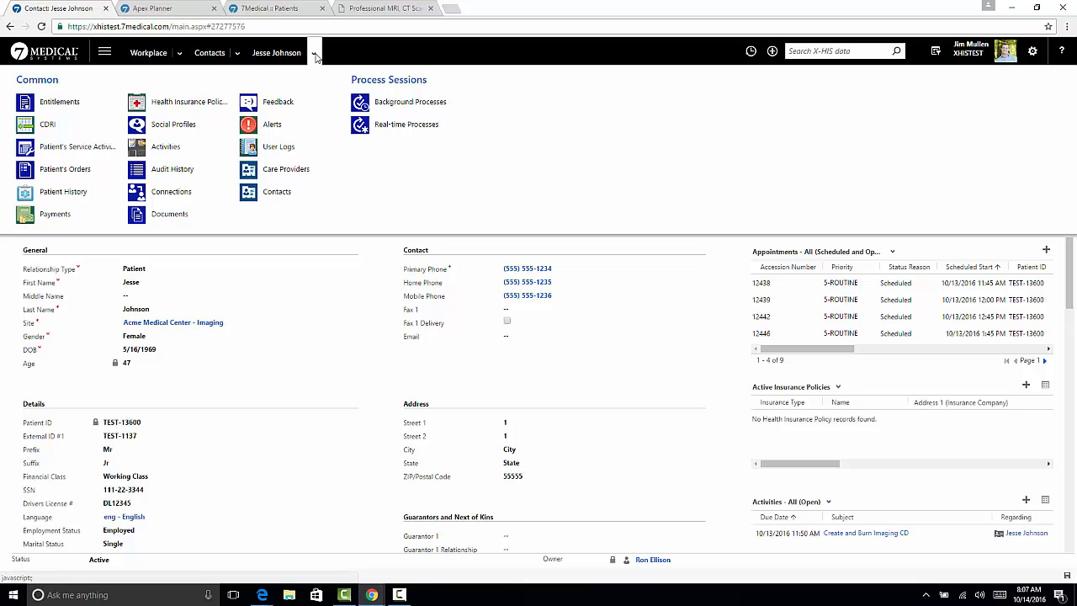
pyautogui.click(286, 169)
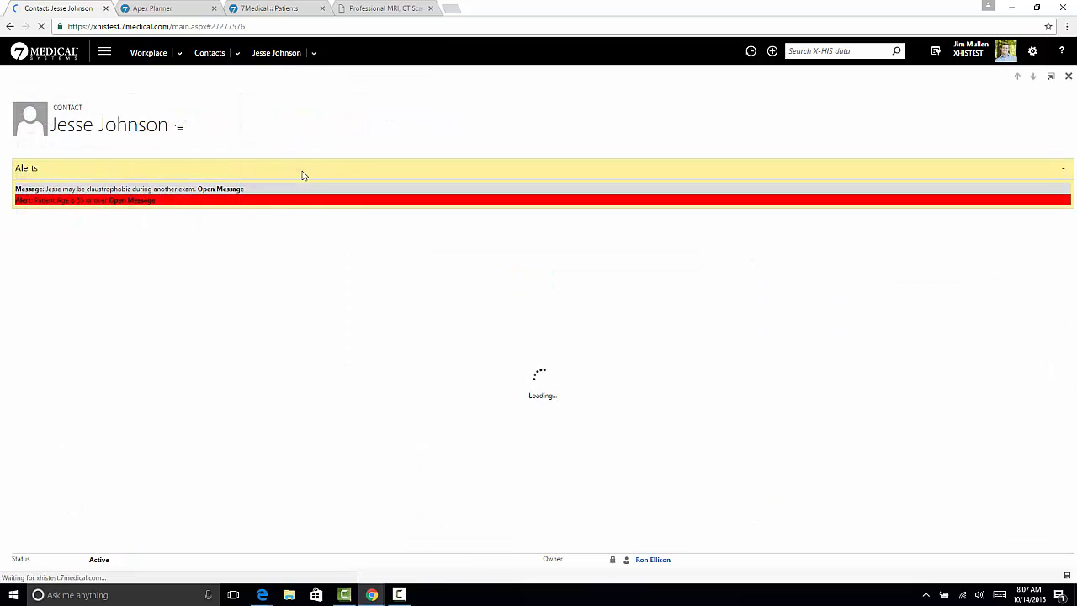
pyautogui.click(187, 286)
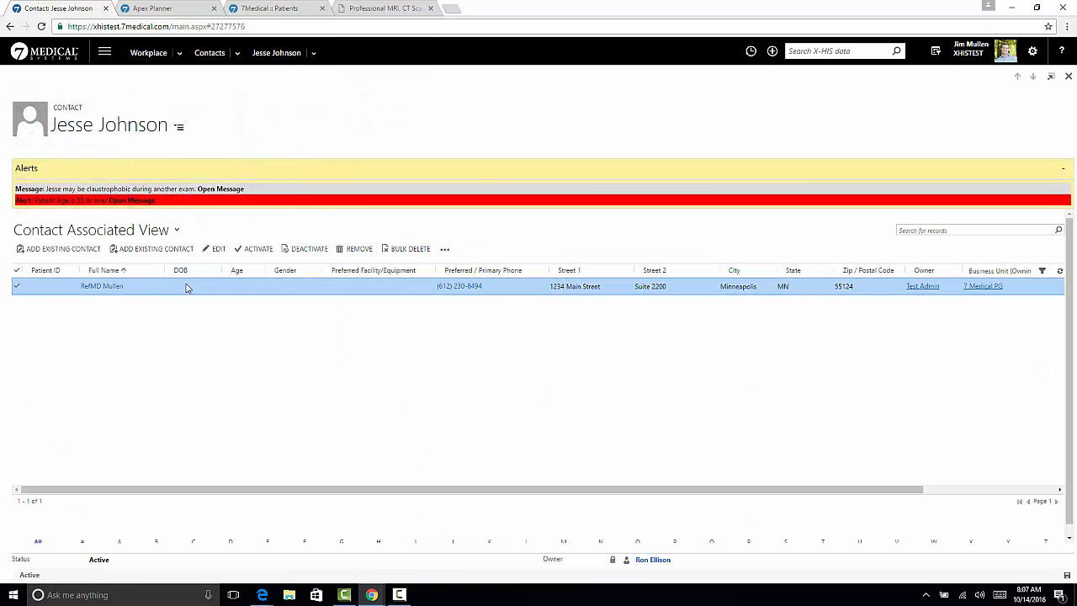
pyautogui.click(114, 287)
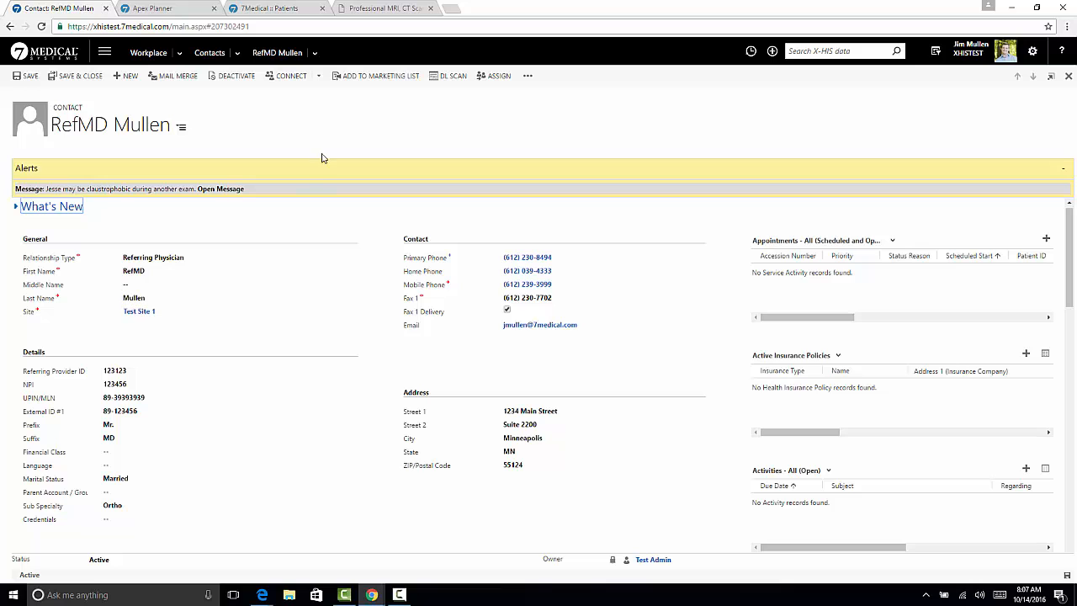
# Review the referring physician's connections to patients and the referring group, and return to the dashboard
pyautogui.click(317, 53)
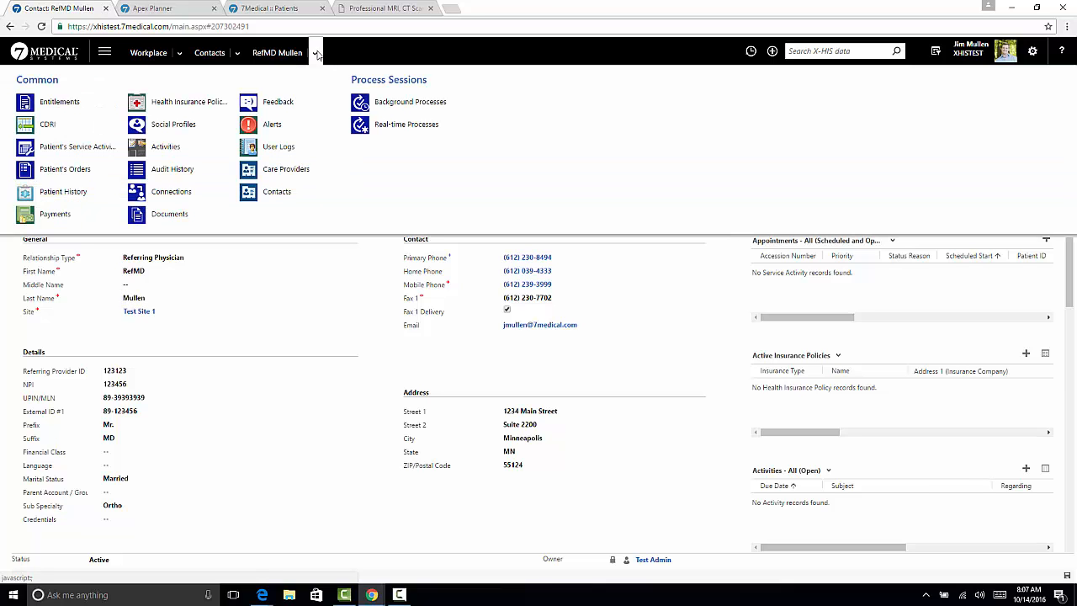
pyautogui.click(178, 193)
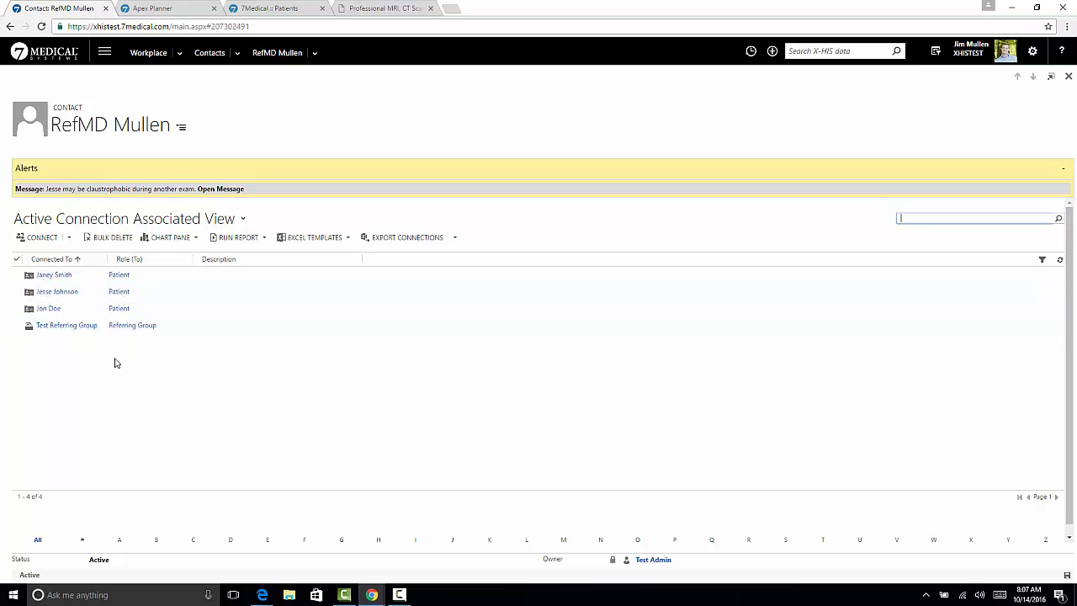
pyautogui.click(48, 57)
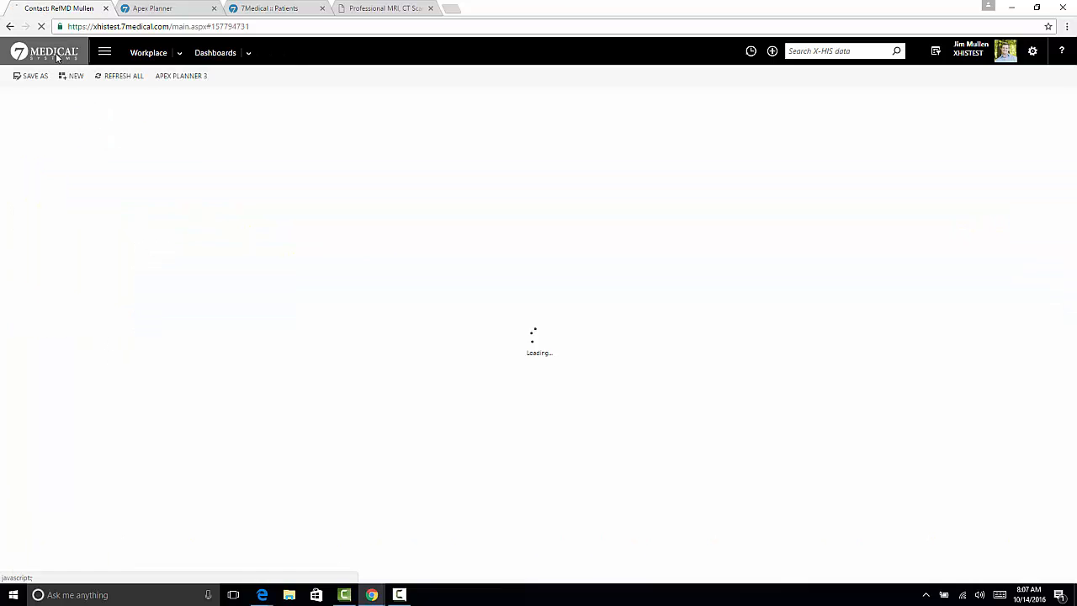